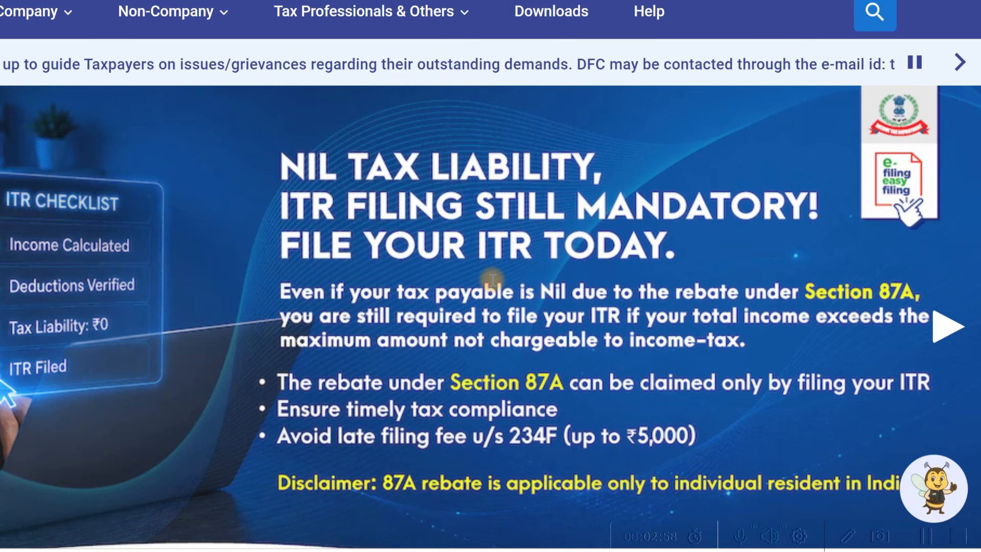
Skim the e-Filing home page, then view the Form 16 PDF and the ITR calculator workbook.
{"action": "scroll", "coordinate": [579, 221], "scroll_direction": "down", "scroll_amount": 4}
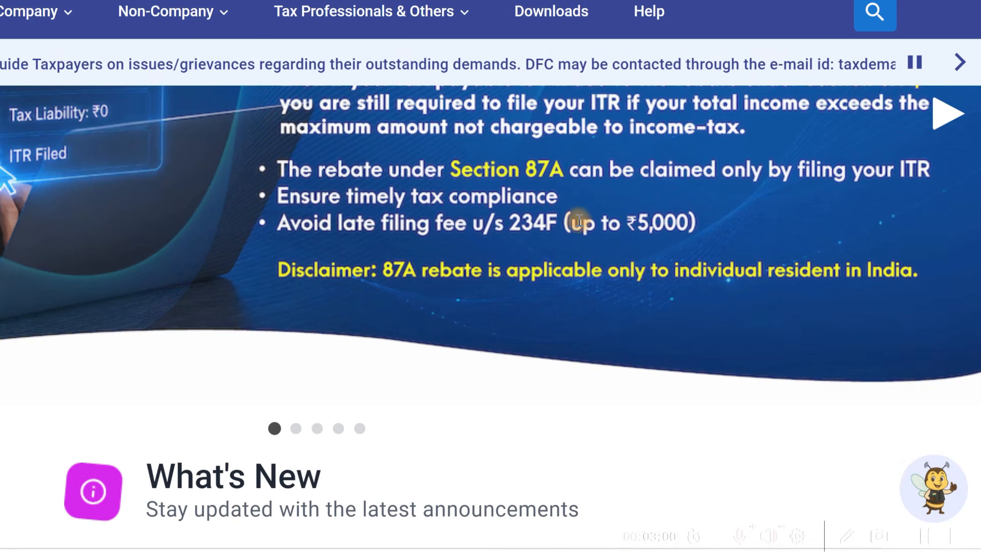
{"action": "scroll", "coordinate": [714, 281], "scroll_direction": "up", "scroll_amount": 4}
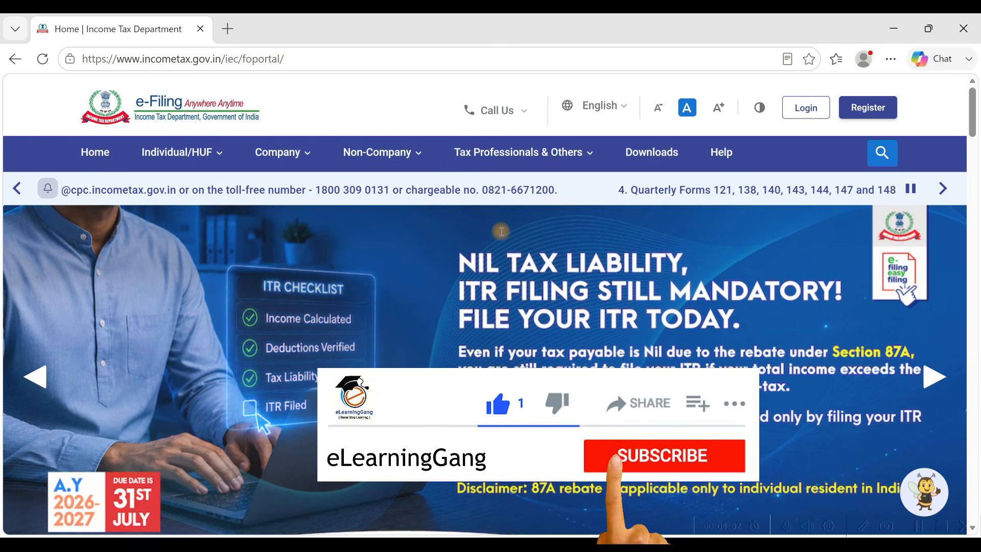
{"action": "key", "text": "alt+Tab"}
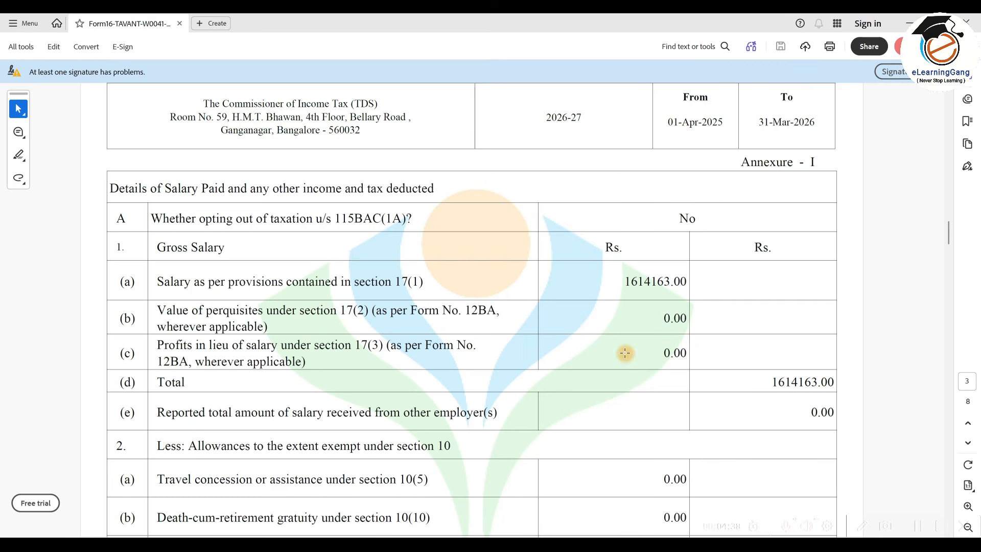
{"action": "key", "text": "alt+Tab"}
Review the Salary, Other Source and Deduction under Chapter VI sheets of the calculator.
{"action": "scroll", "coordinate": [608, 153], "scroll_direction": "down", "scroll_amount": 5}
{"action": "scroll", "coordinate": [611, 177], "scroll_direction": "down", "scroll_amount": 3}
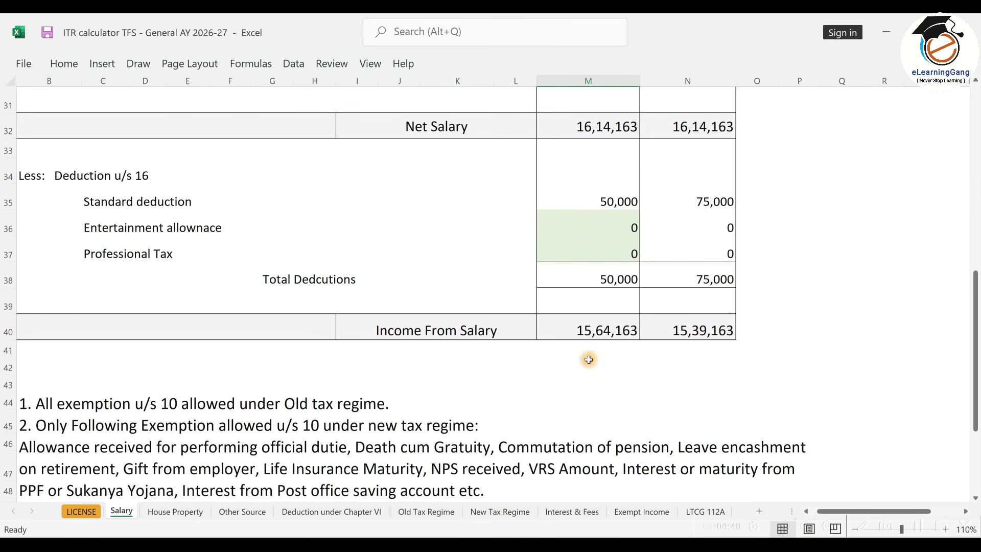
{"action": "left_click", "coordinate": [243, 511]}
{"action": "scroll", "coordinate": [459, 230], "scroll_direction": "down", "scroll_amount": 3}
{"action": "scroll", "coordinate": [459, 230], "scroll_direction": "down", "scroll_amount": 2}
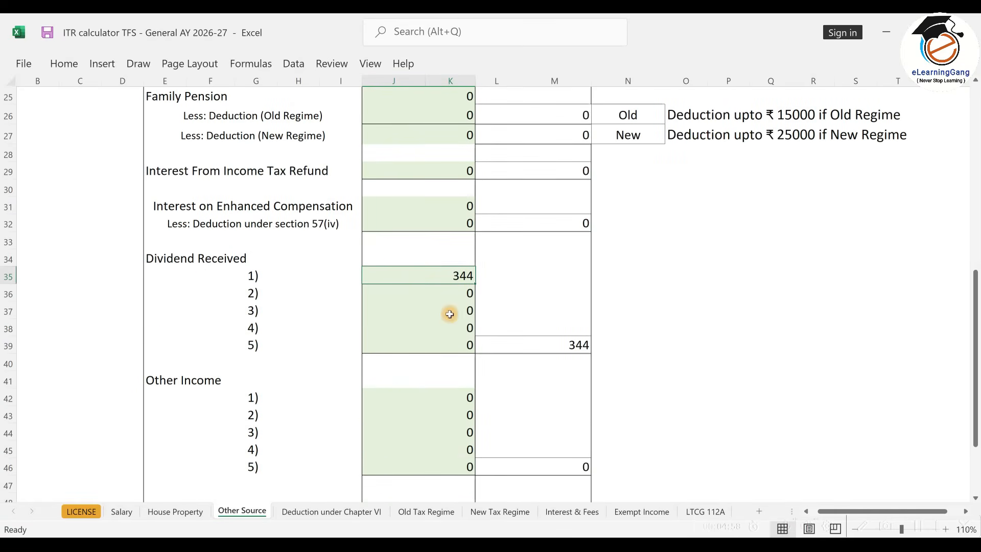
{"action": "key", "text": "ctrl+Page_Down"}
{"action": "scroll", "coordinate": [481, 388], "scroll_direction": "down", "scroll_amount": 6}
{"action": "scroll", "coordinate": [481, 388], "scroll_direction": "down", "scroll_amount": 1}
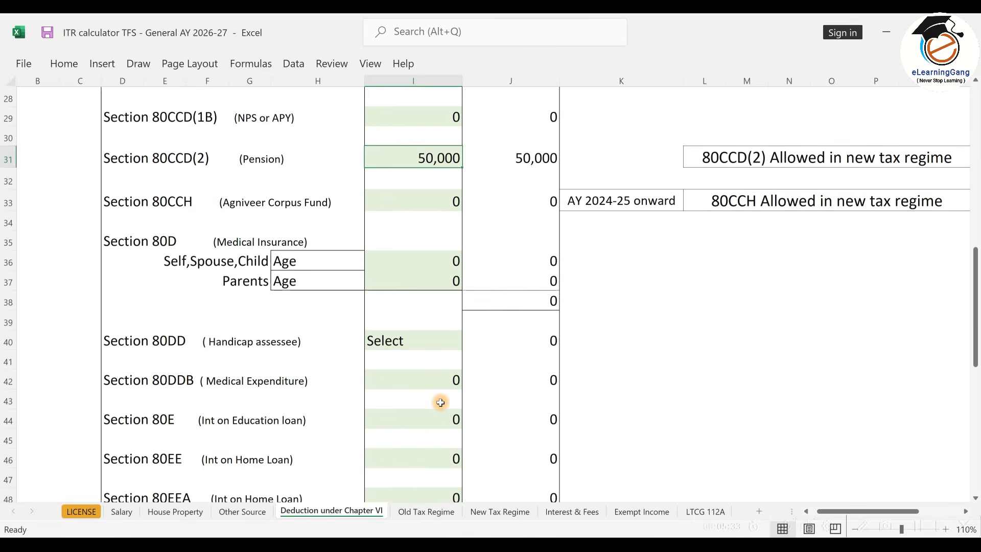
{"action": "key", "text": "ctrl+Page_Down"}
{"action": "key", "text": "ctrl+Page_Down"}
Compare old-regime tax paid 1,15,309 with the new-regime refund 7,601, then return to the browser.
{"action": "key", "text": "ctrl+Page_Up"}
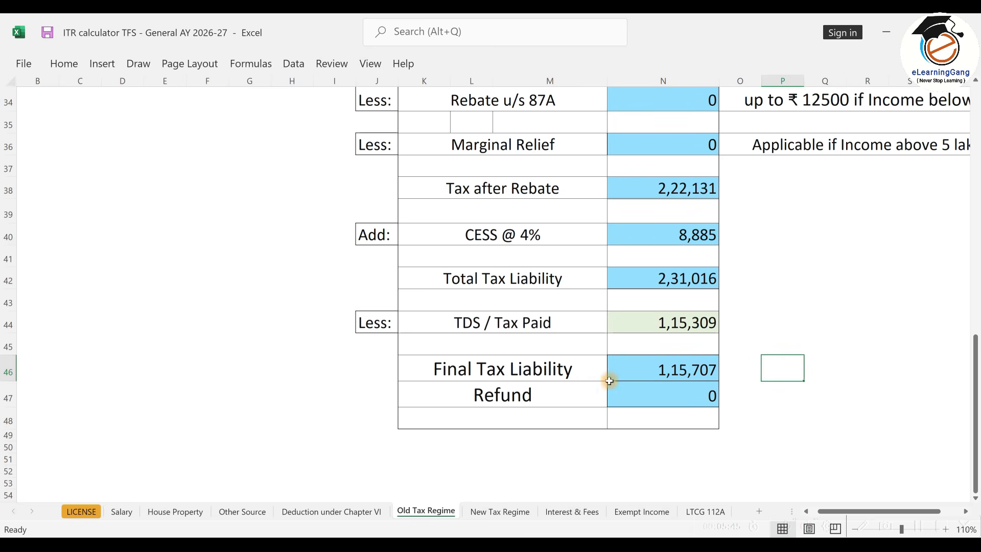
{"action": "left_click", "coordinate": [695, 327]}
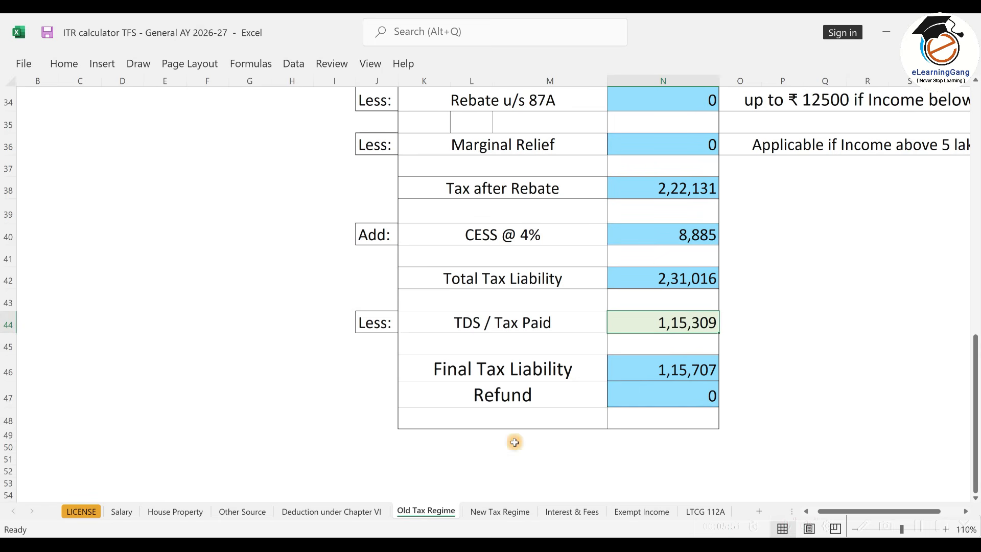
{"action": "key", "text": "ctrl+Page_Down"}
{"action": "left_click", "coordinate": [658, 413]}
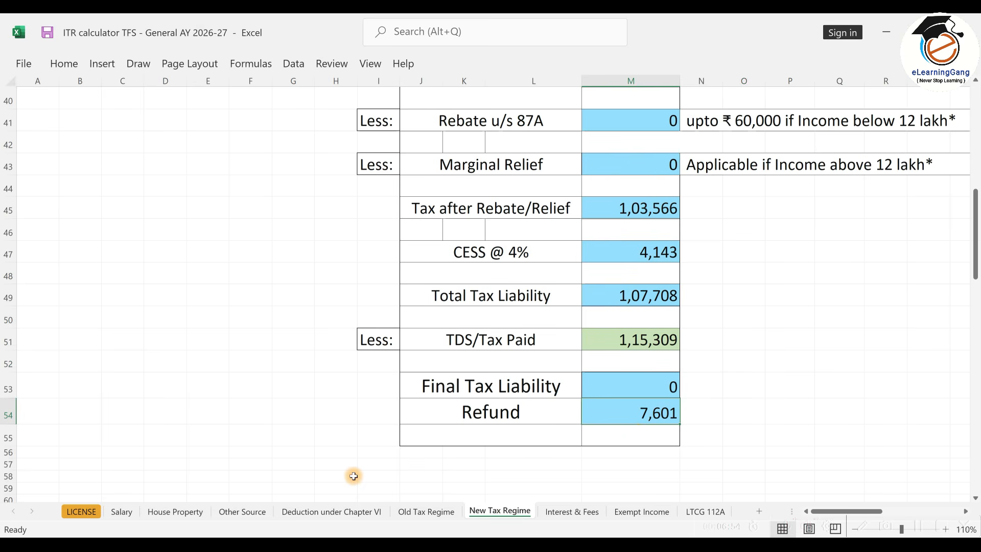
{"action": "key", "text": "alt+Tab"}
{"action": "key", "text": "alt+Tab"}
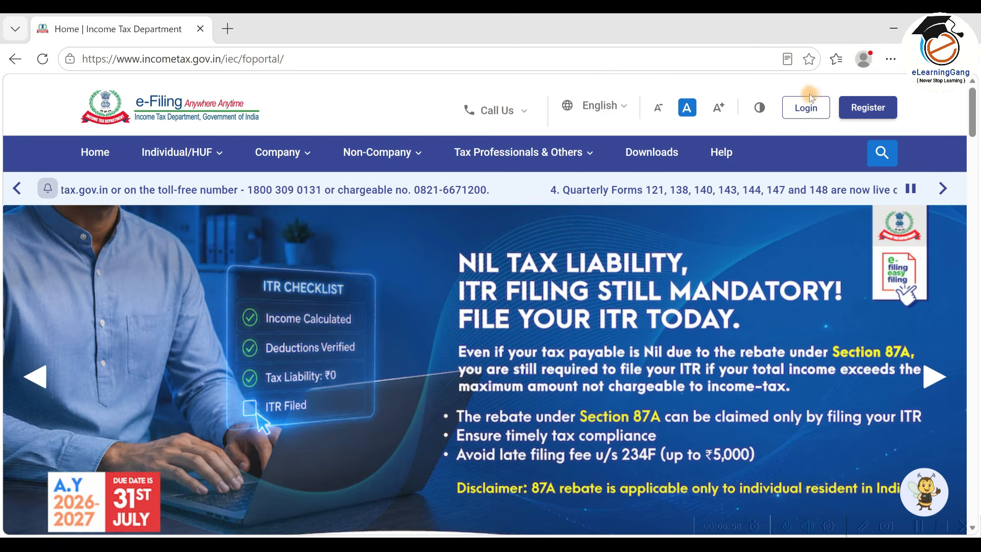
Open the e-Filing login page and start entering the PAN or Aadhaar user ID.
{"action": "left_click", "coordinate": [808, 112]}
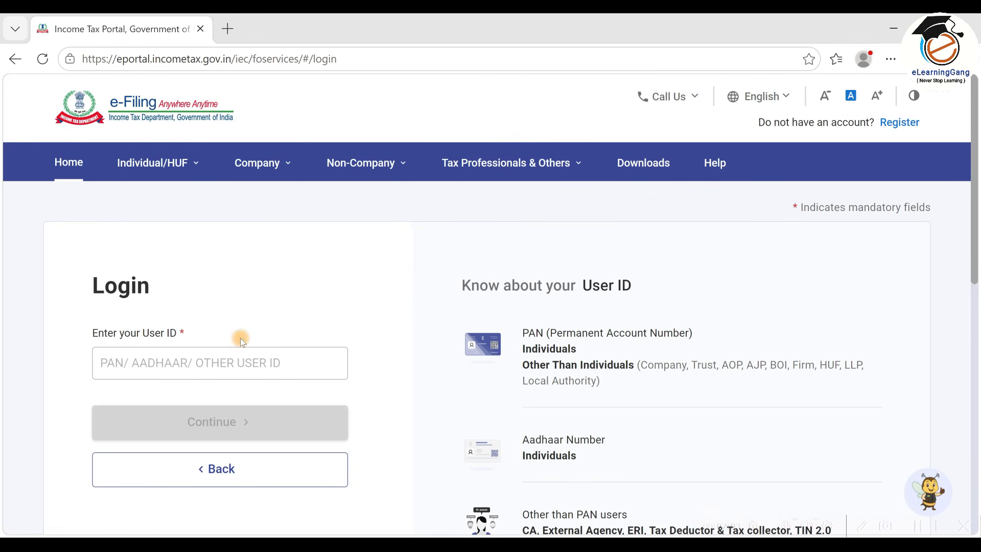
{"action": "left_click", "coordinate": [241, 362]}
{"action": "scroll", "coordinate": [356, 289], "scroll_direction": "down", "scroll_amount": 2}
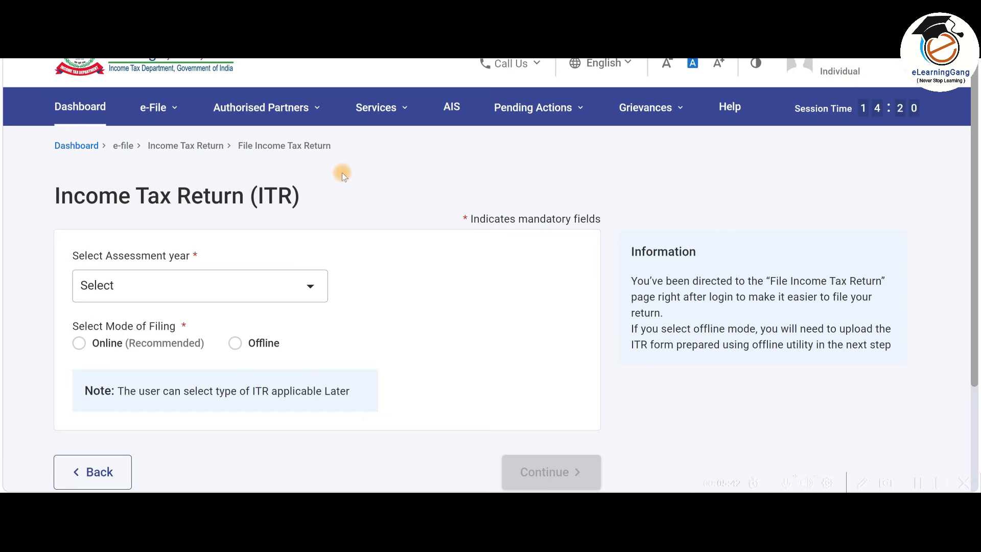
Check AIS and Form 26AS to confirm salary 16,14,163 and TDS 1,15,309.
{"action": "left_click", "coordinate": [82, 109]}
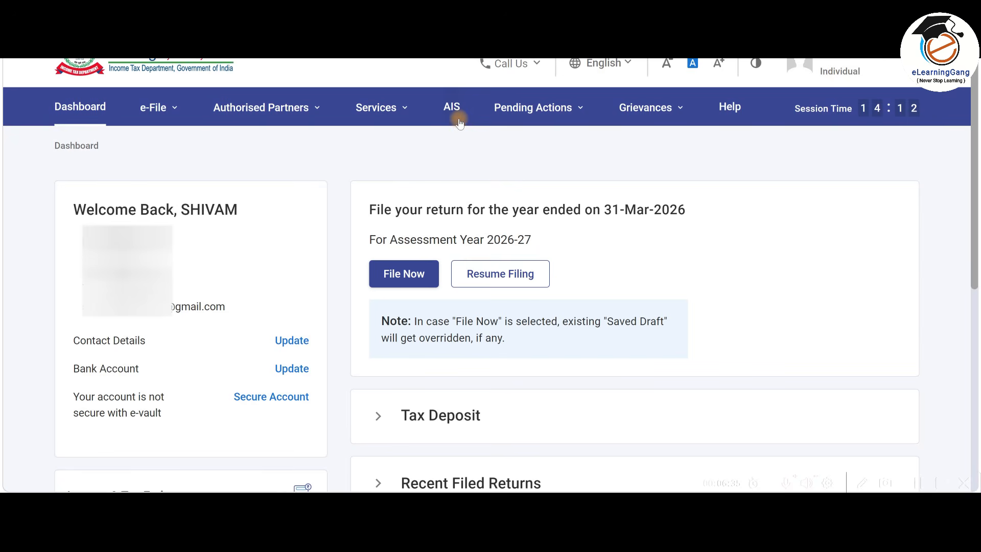
{"action": "left_click", "coordinate": [449, 128]}
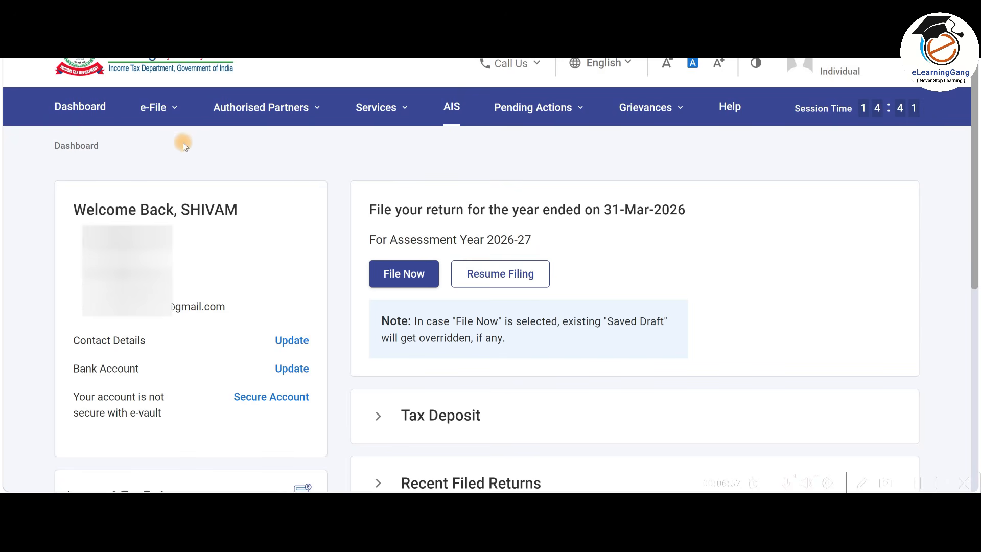
{"action": "left_click", "coordinate": [166, 107]}
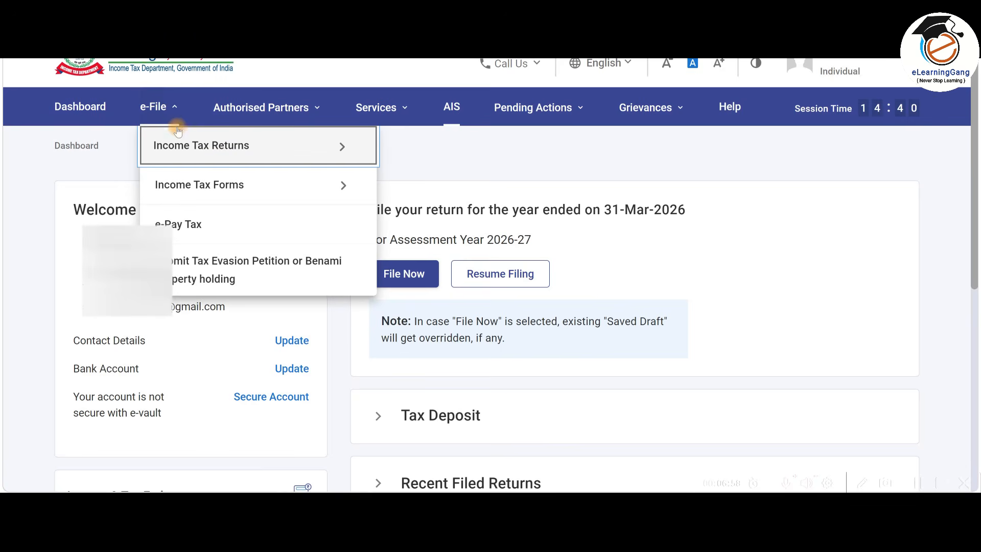
{"action": "mouse_move", "coordinate": [191, 149]}
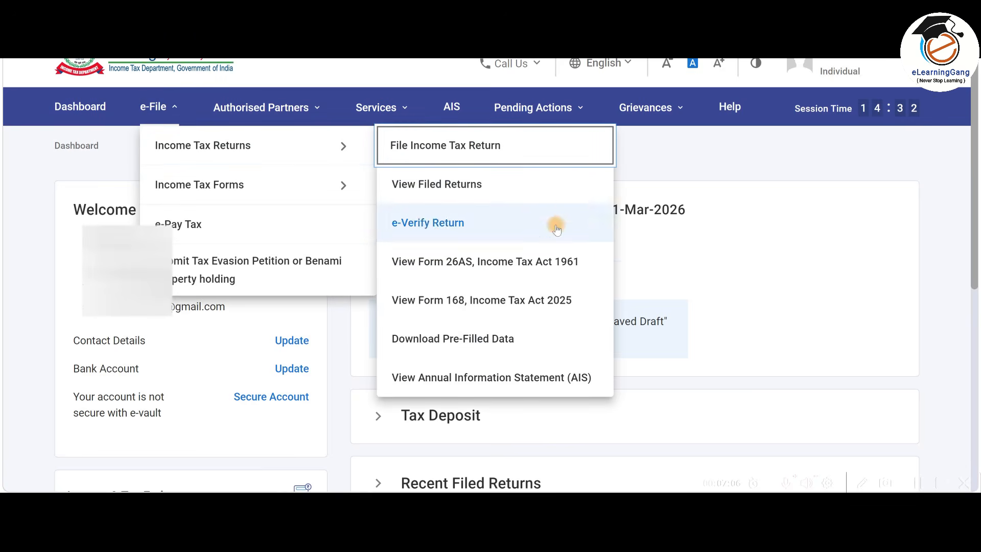
{"action": "left_click", "coordinate": [544, 270]}
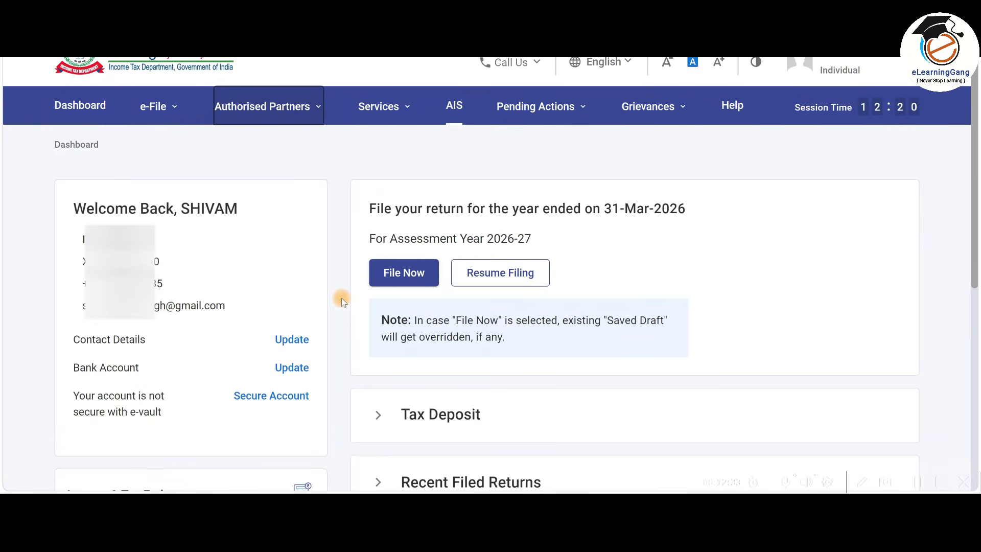
Start a new online return for AY 2026-27 with Individual as the filing status.
{"action": "left_click", "coordinate": [407, 274]}
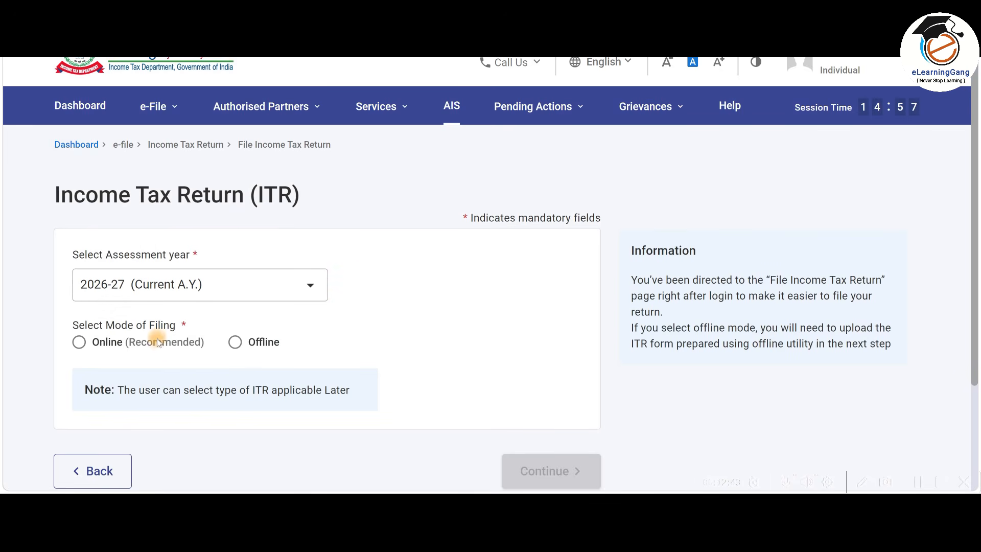
{"action": "left_click", "coordinate": [78, 341]}
{"action": "scroll", "coordinate": [501, 301], "scroll_direction": "down", "scroll_amount": 1}
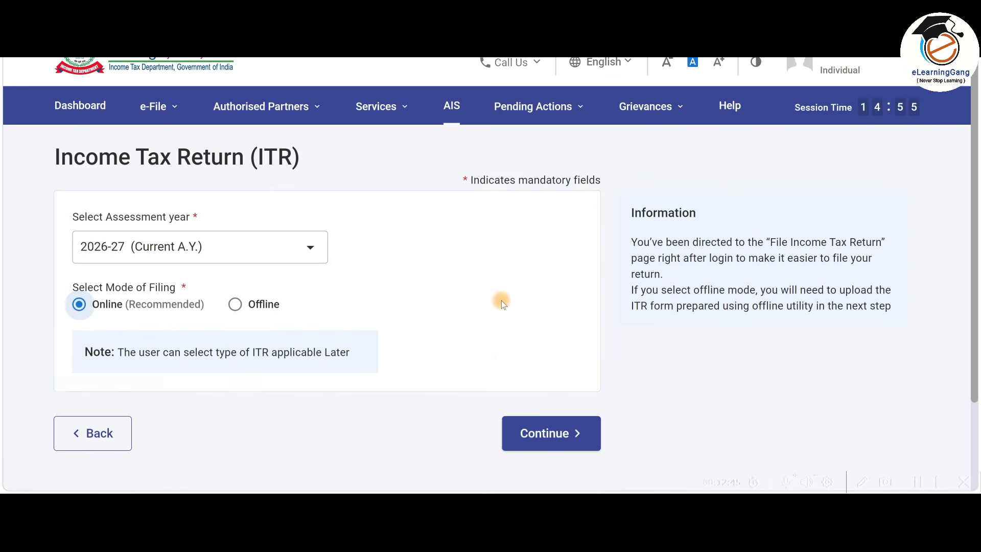
{"action": "scroll", "coordinate": [501, 303], "scroll_direction": "down", "scroll_amount": 2}
{"action": "left_click", "coordinate": [582, 336]}
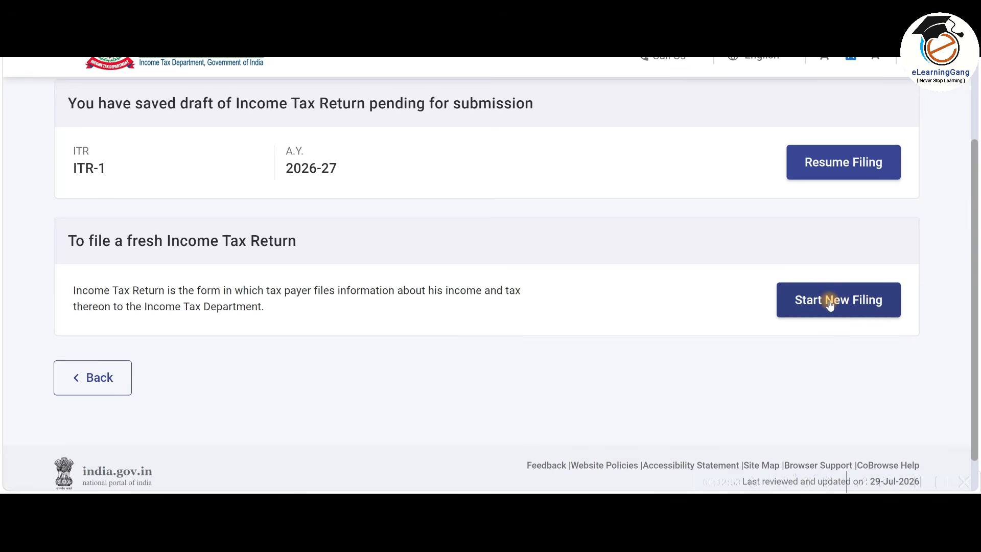
{"action": "left_click", "coordinate": [818, 301]}
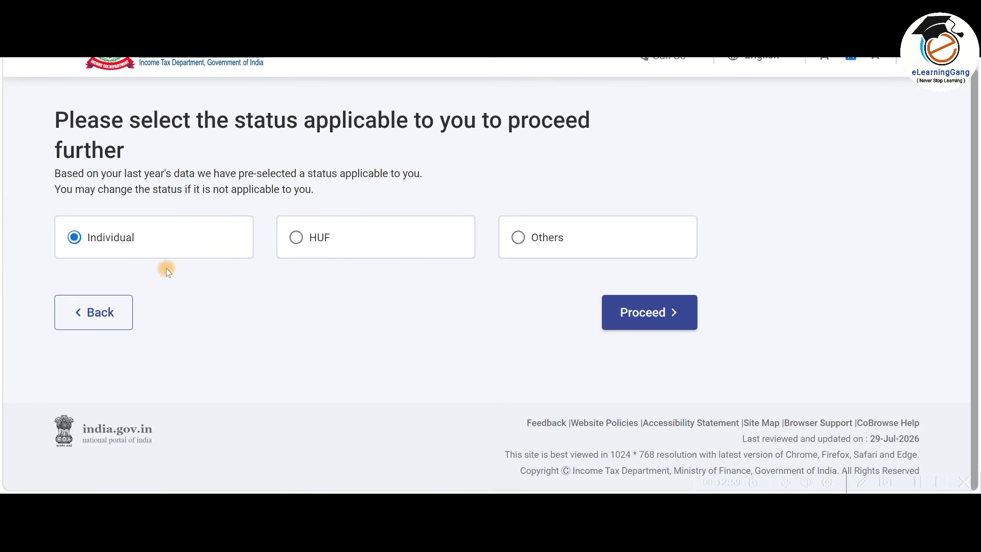
{"action": "left_click", "coordinate": [676, 317]}
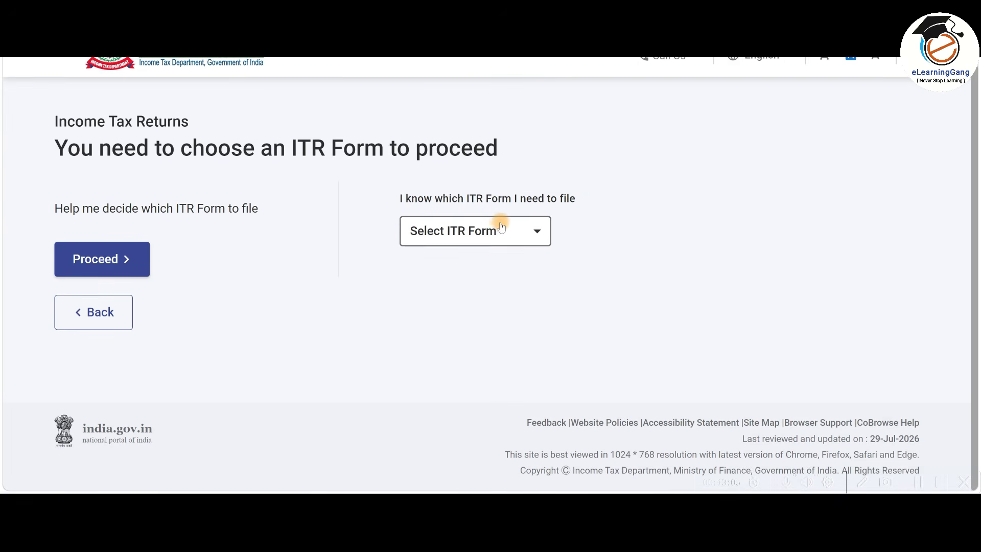
Select ITR - 1 as the form to file.
{"action": "left_click", "coordinate": [498, 227]}
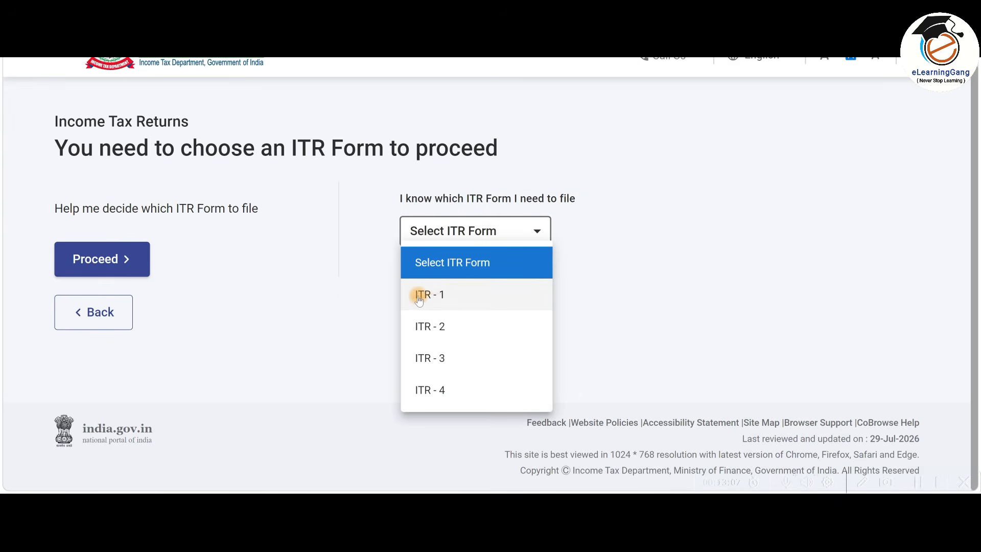
{"action": "left_click", "coordinate": [463, 299]}
{"action": "scroll", "coordinate": [470, 337], "scroll_direction": "down", "scroll_amount": 2}
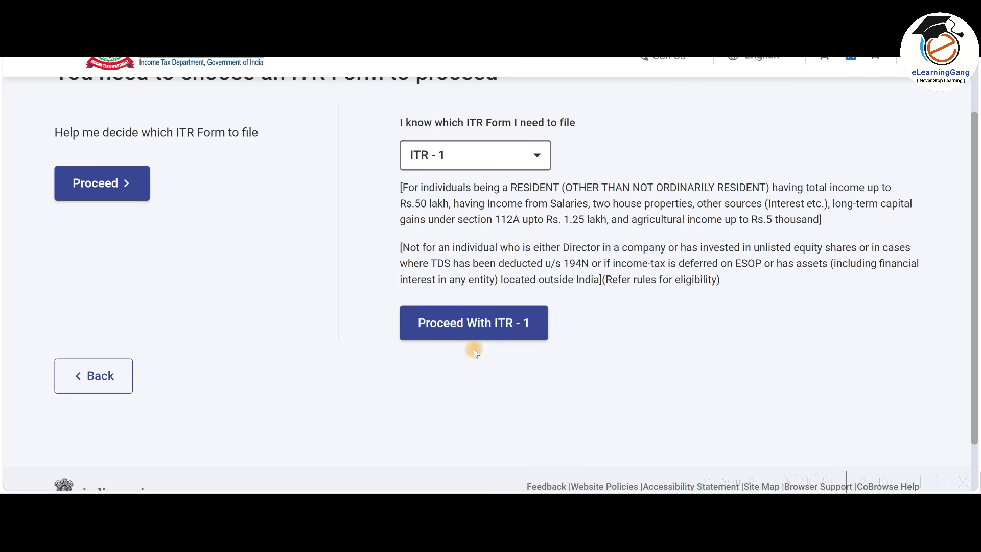
Proceed with ITR-1, dismiss the regime notice, and give 'taxable income above basic exemption limit' as the reason.
{"action": "left_click", "coordinate": [504, 327]}
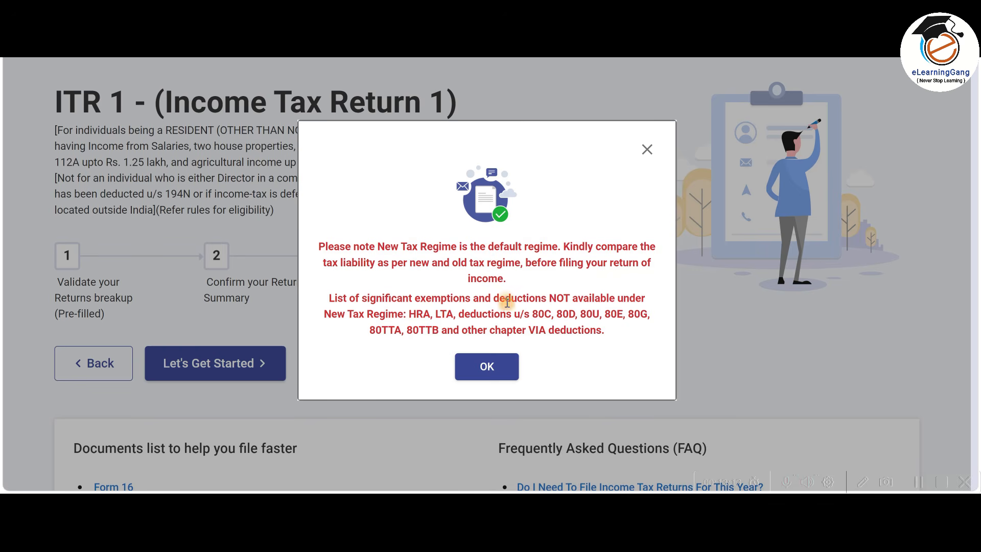
{"action": "left_click", "coordinate": [486, 369]}
{"action": "scroll", "coordinate": [413, 293], "scroll_direction": "down", "scroll_amount": 2}
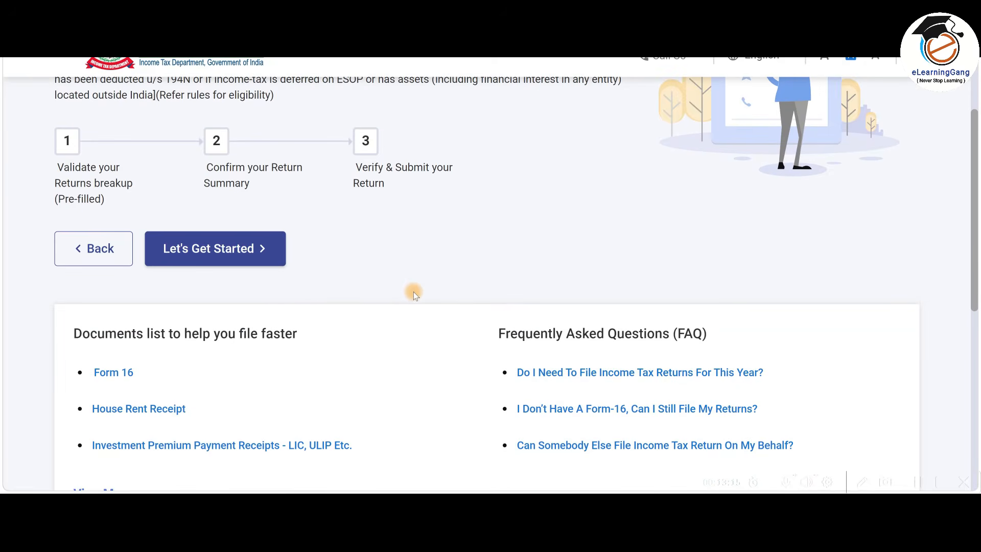
{"action": "left_click", "coordinate": [232, 250]}
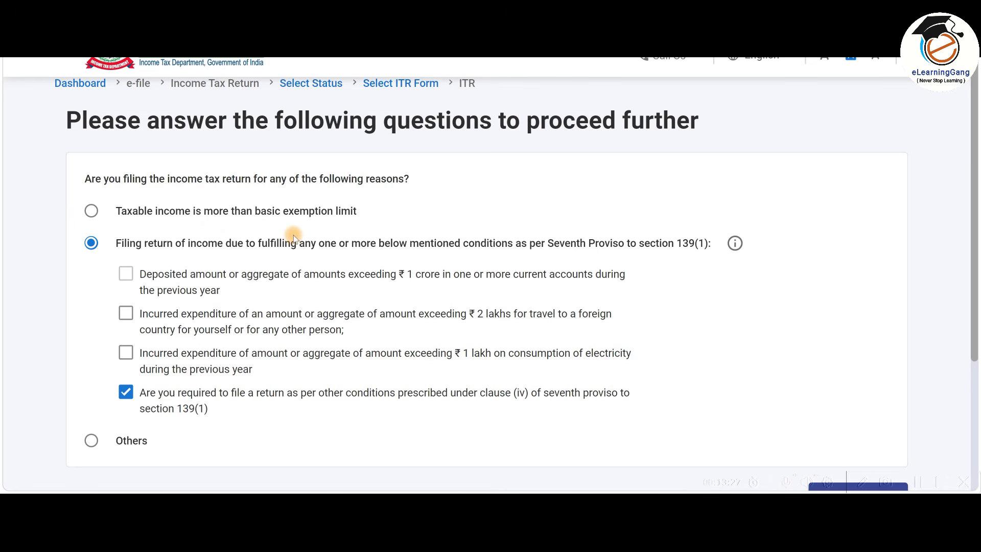
{"action": "left_click", "coordinate": [93, 212]}
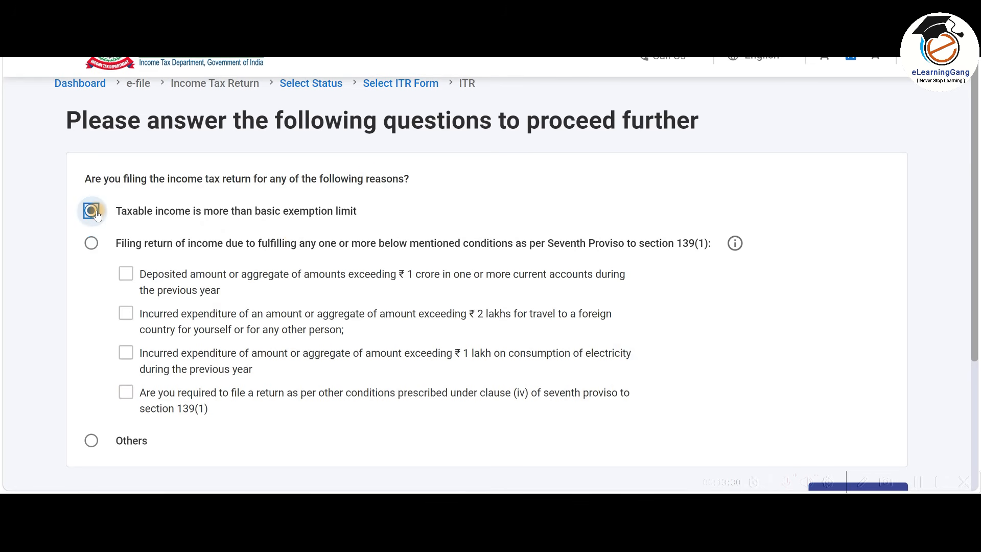
{"action": "scroll", "coordinate": [670, 224], "scroll_direction": "down", "scroll_amount": 3}
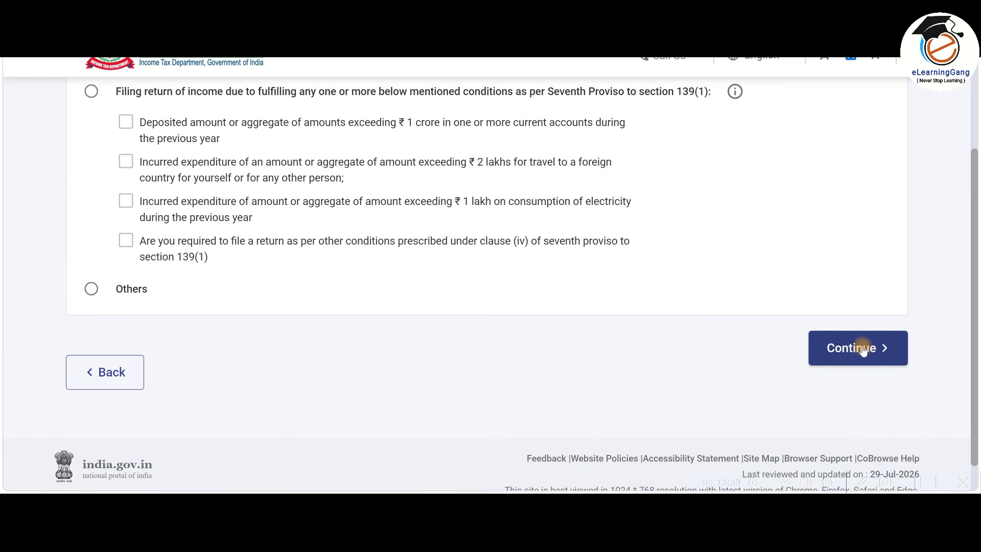
{"action": "left_click", "coordinate": [877, 361]}
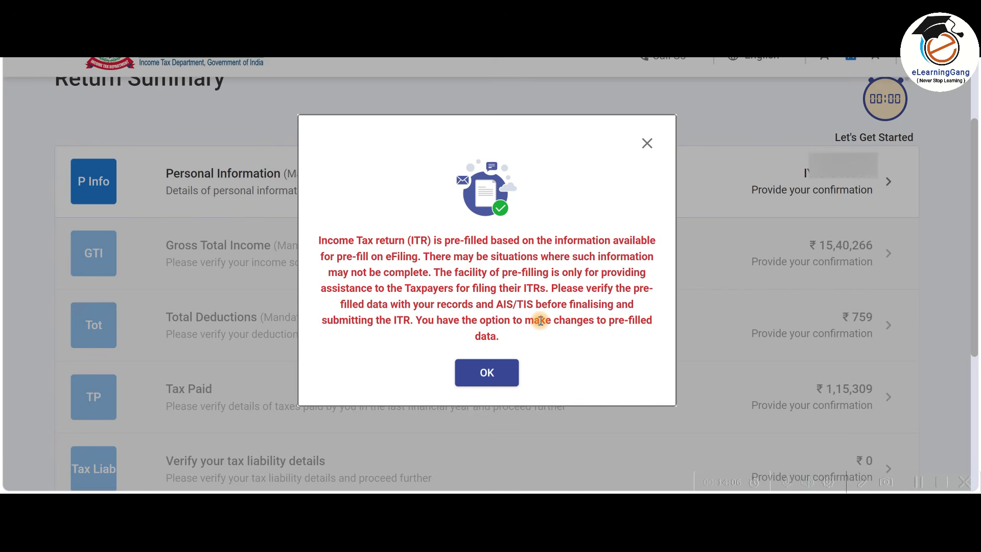
Acknowledge the pre-filled data notice and open Personal Information for review.
{"action": "left_click", "coordinate": [502, 373]}
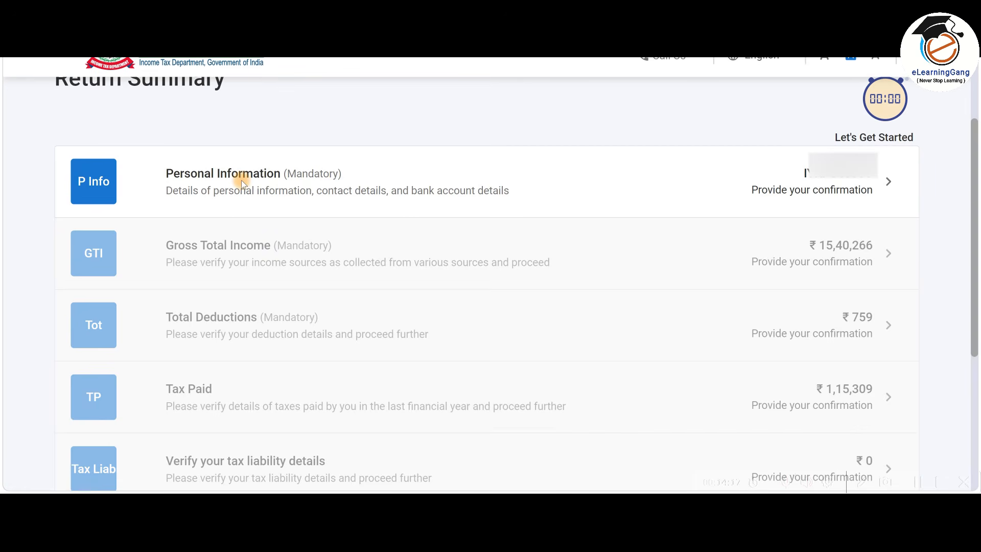
{"action": "left_click", "coordinate": [552, 182]}
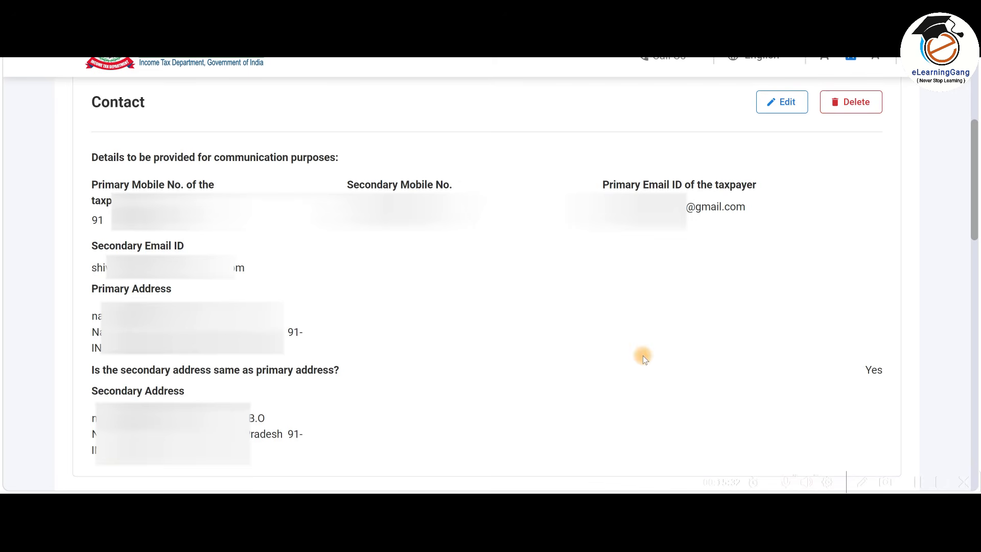
Set Nature of Employment to Others.
{"action": "scroll", "coordinate": [642, 355], "scroll_direction": "down", "scroll_amount": 10}
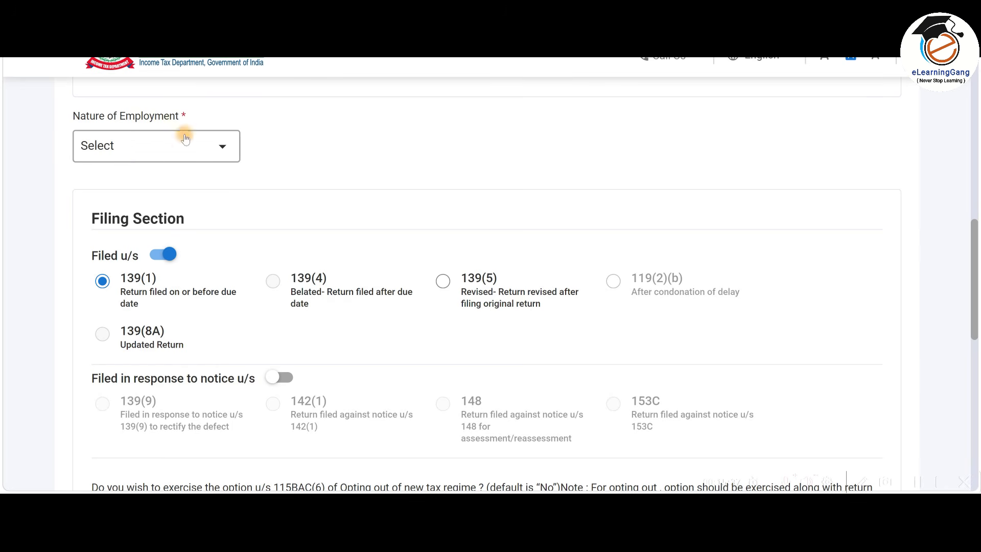
{"action": "left_click", "coordinate": [214, 152]}
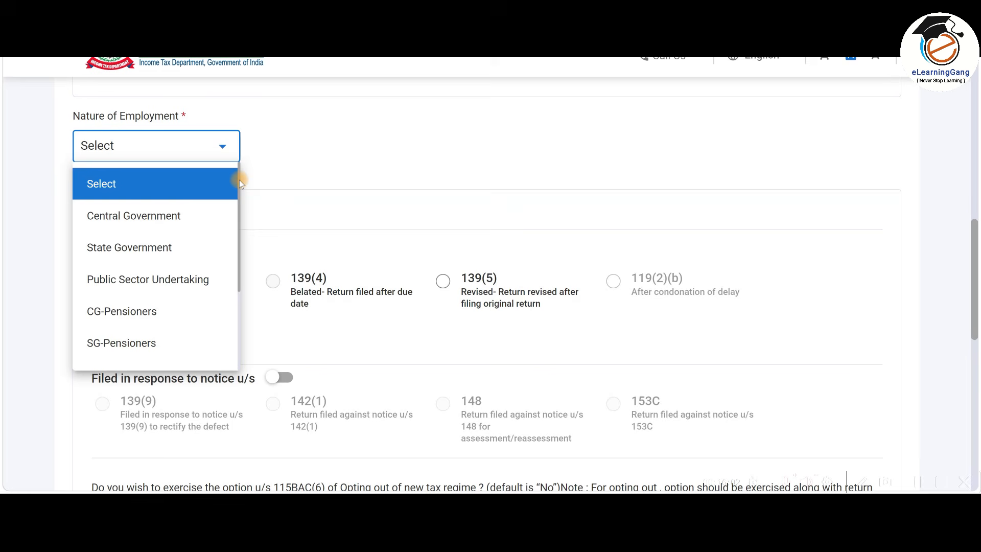
{"action": "left_click_drag", "start_coordinate": [239, 174], "coordinate": [238, 256]}
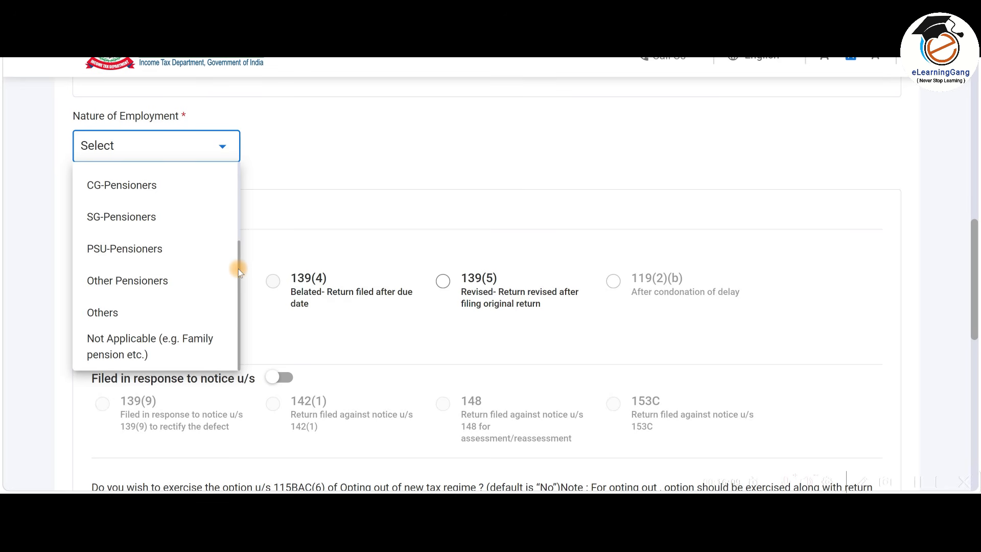
{"action": "left_click", "coordinate": [135, 314]}
Review the filing section: section 139(1), new tax regime, no representative assessee.
{"action": "scroll", "coordinate": [231, 204], "scroll_direction": "down", "scroll_amount": 2}
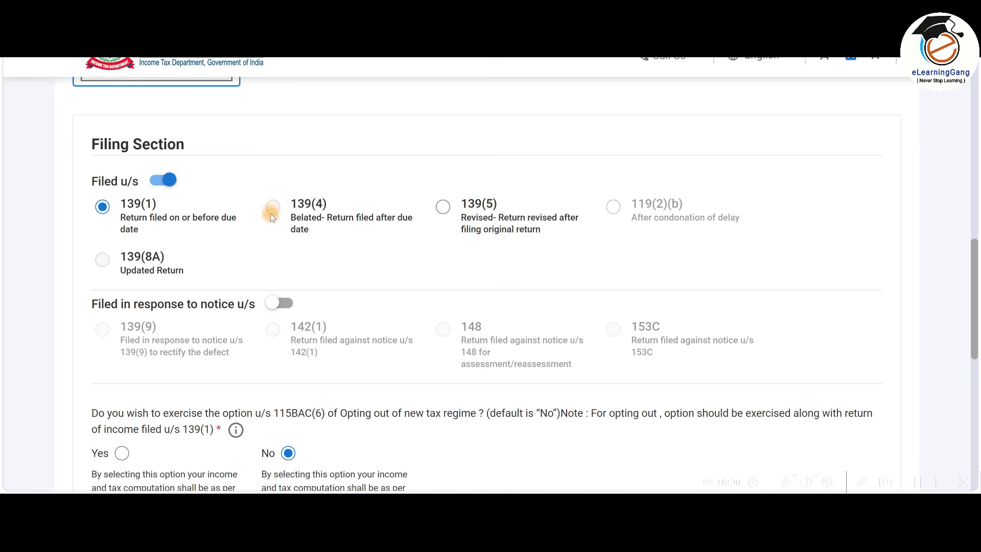
{"action": "scroll", "coordinate": [297, 222], "scroll_direction": "down", "scroll_amount": 5}
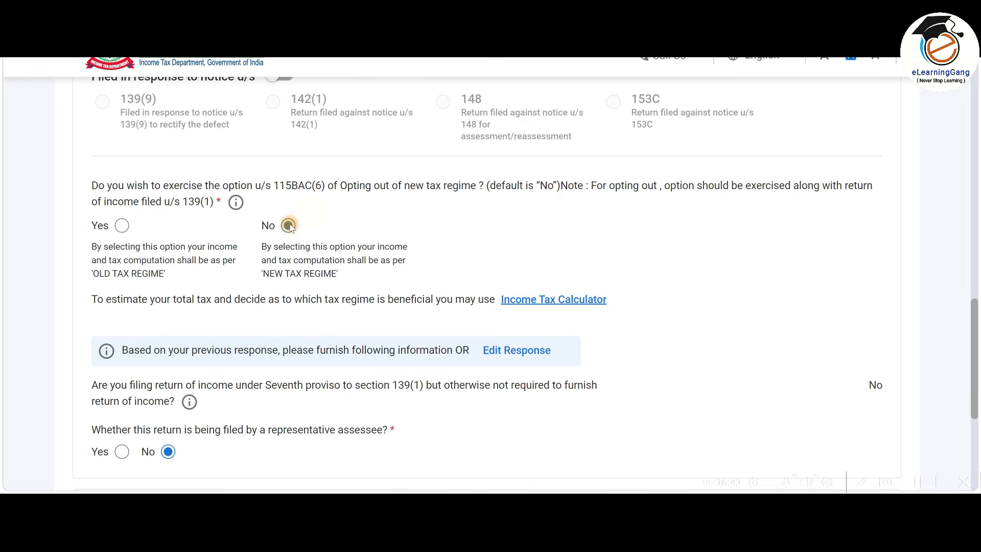
{"action": "scroll", "coordinate": [189, 231], "scroll_direction": "down", "scroll_amount": 2}
{"action": "scroll", "coordinate": [189, 231], "scroll_direction": "down", "scroll_amount": 3}
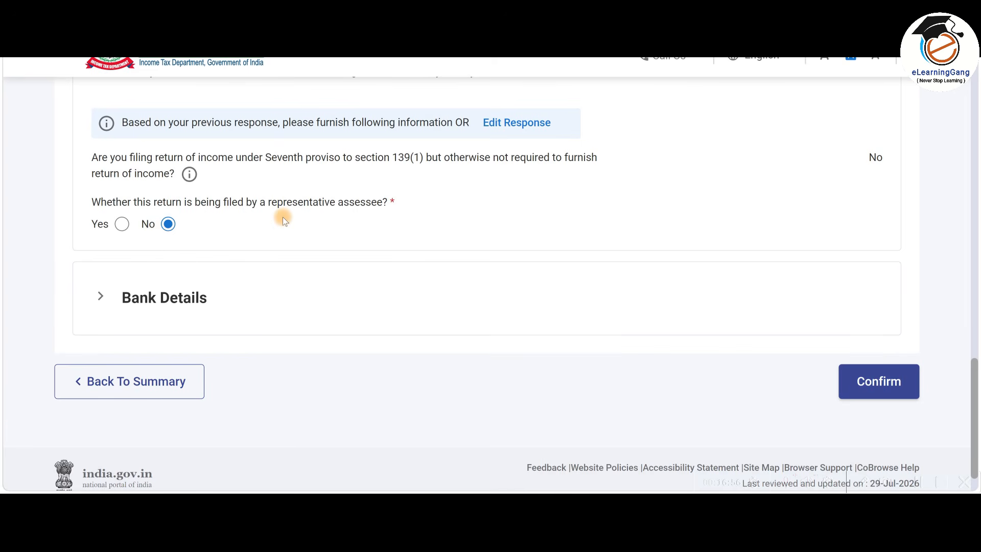
{"action": "scroll", "coordinate": [283, 217], "scroll_direction": "down", "scroll_amount": 1}
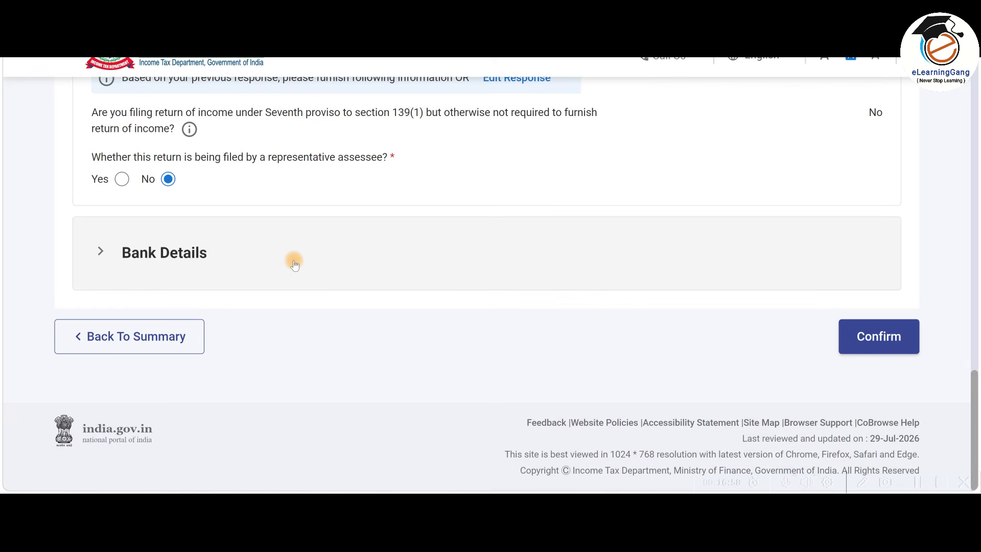
Check the refund bank account, confirm Personal Information, and view Gross Total Income (salary ₹16,14,163).
{"action": "left_click", "coordinate": [294, 265]}
{"action": "scroll", "coordinate": [289, 281], "scroll_direction": "down", "scroll_amount": 3}
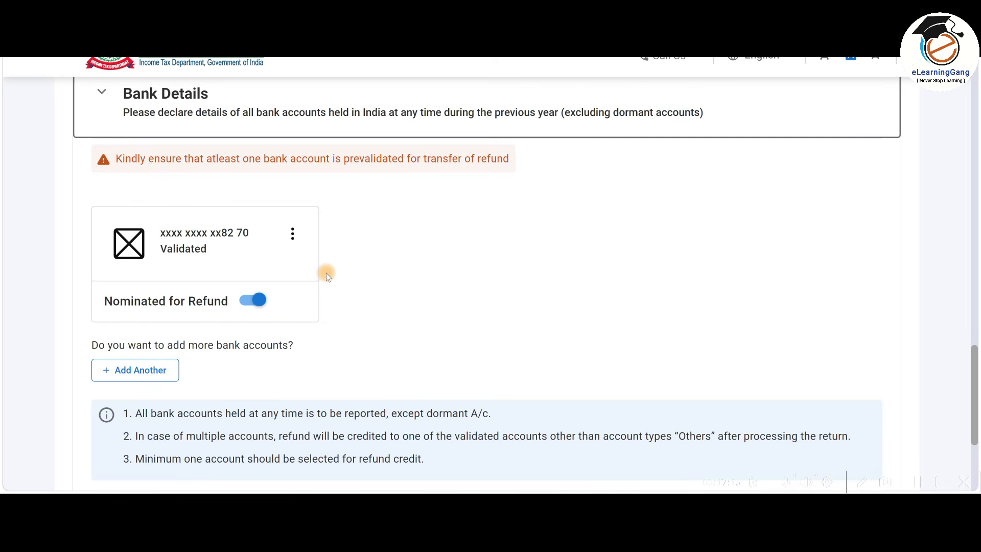
{"action": "scroll", "coordinate": [327, 276], "scroll_direction": "down", "scroll_amount": 4}
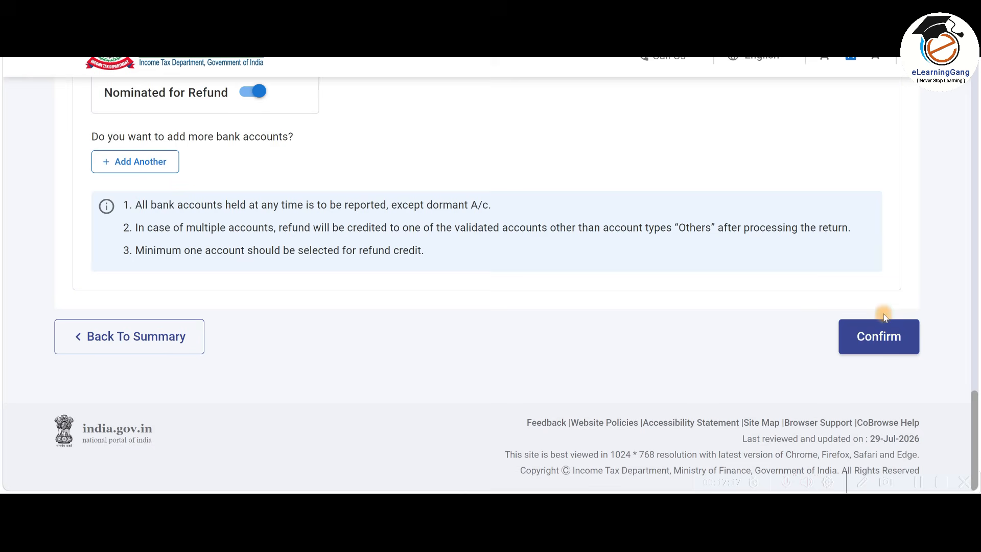
{"action": "left_click", "coordinate": [872, 333]}
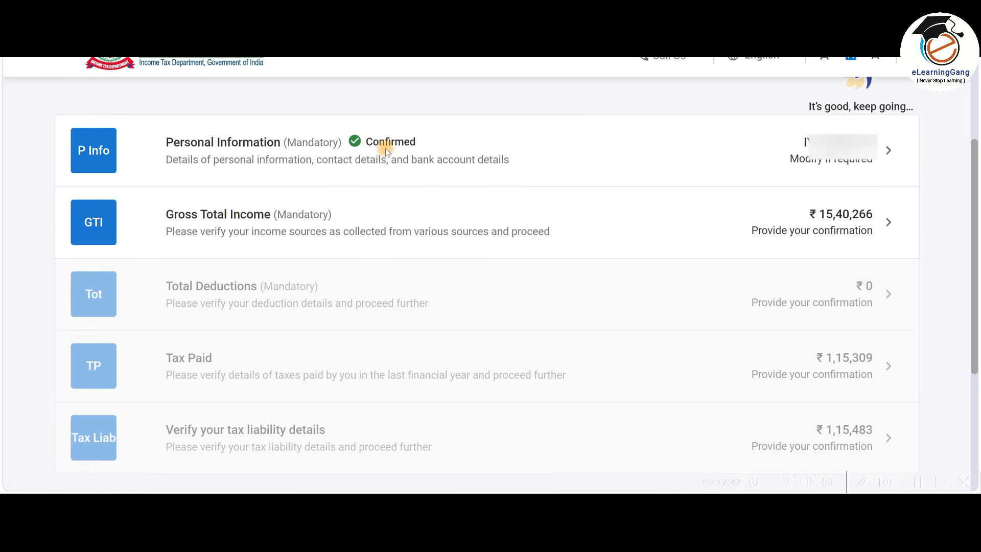
{"action": "left_click", "coordinate": [583, 227]}
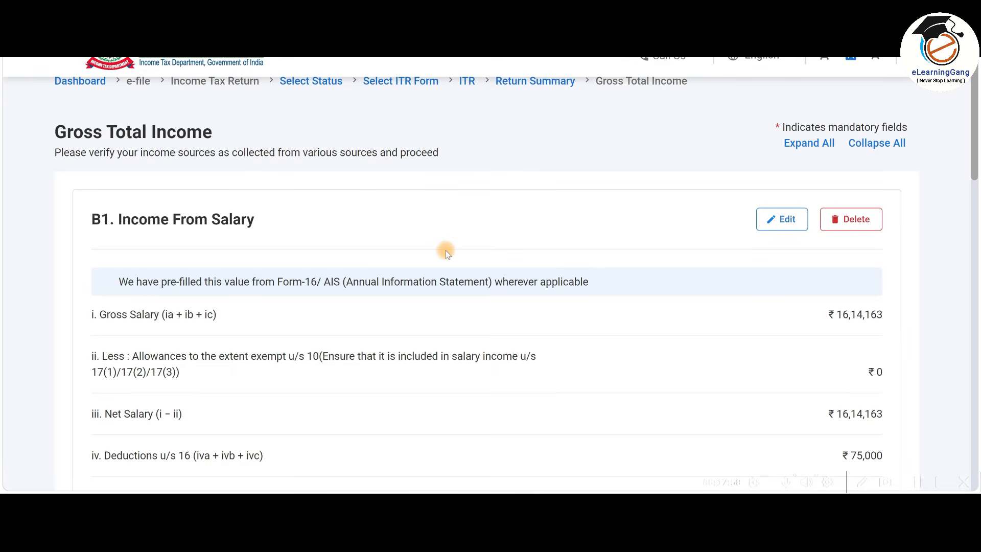
{"action": "scroll", "coordinate": [445, 251], "scroll_direction": "down", "scroll_amount": 2}
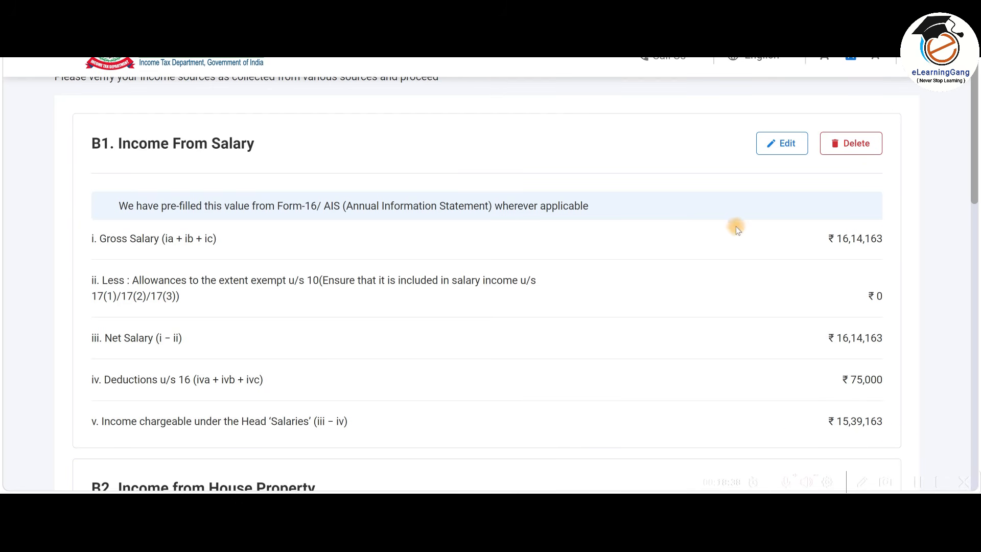
Open B1 Income From Salary for editing and inspect the section 17(1) salary amount.
{"action": "left_click", "coordinate": [785, 145]}
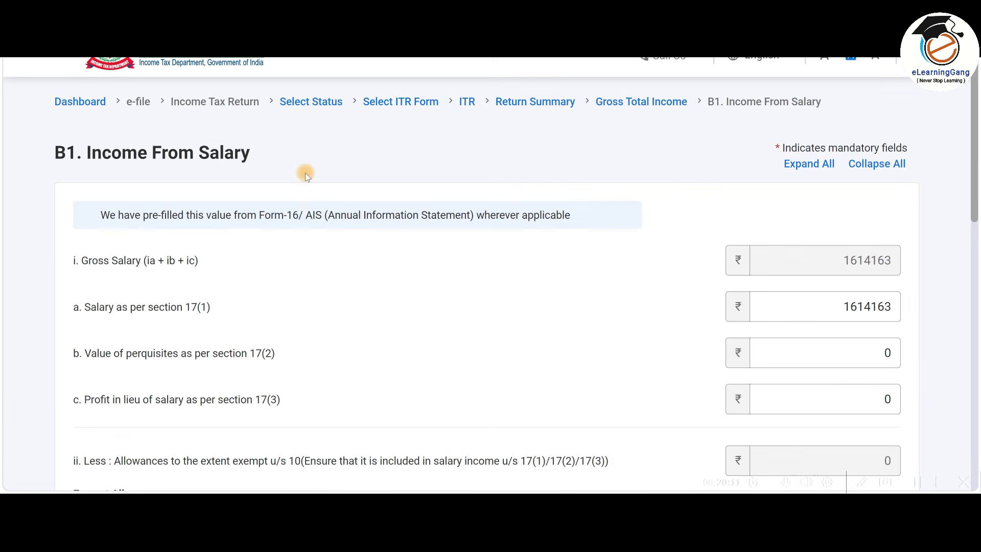
{"action": "scroll", "coordinate": [305, 173], "scroll_direction": "down", "scroll_amount": 2}
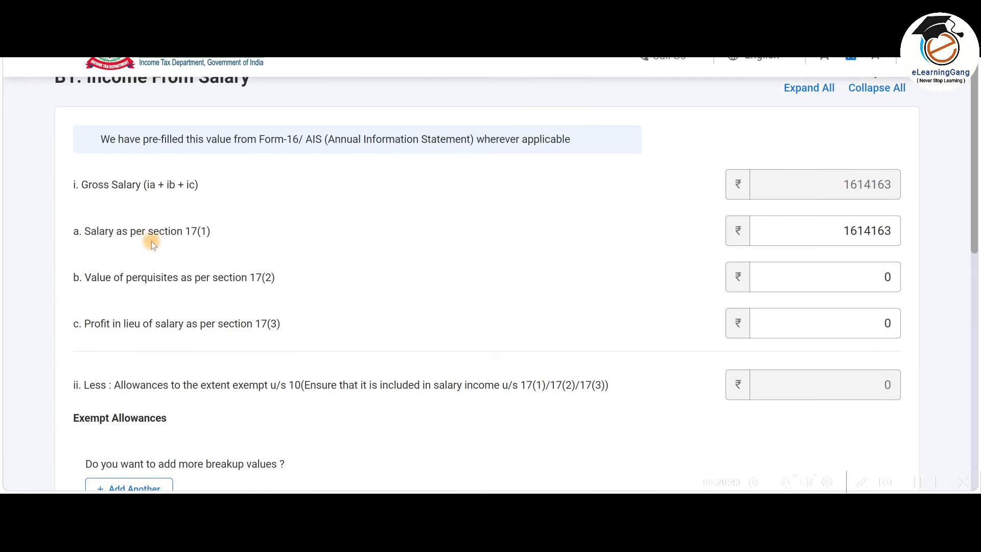
{"action": "left_click", "coordinate": [803, 221]}
Compare the section 17(1) salary with the Excel sheet and Form 16, leaving it unchanged.
{"action": "key", "text": "alt+Tab"}
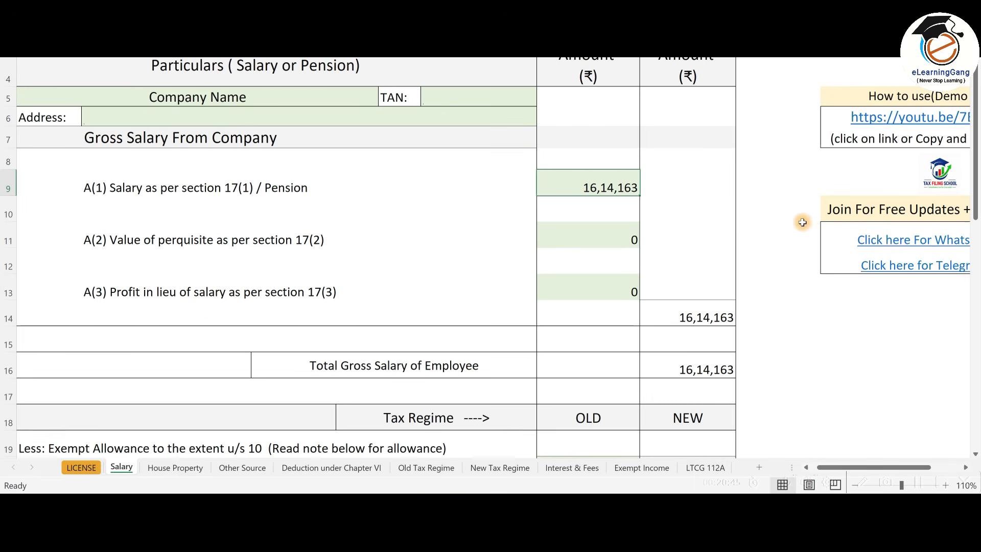
{"action": "key", "text": "alt+Tab"}
{"action": "key", "text": "Tab"}
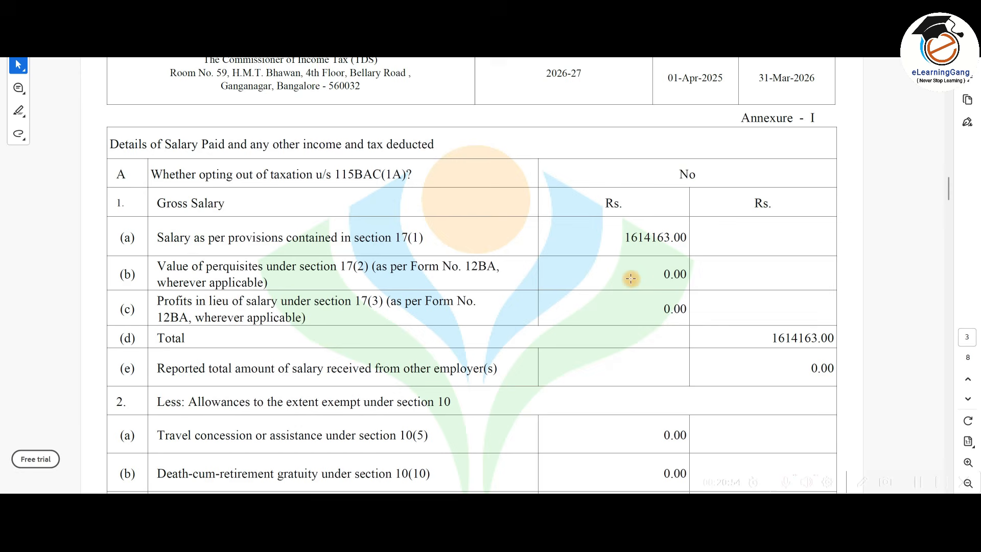
{"action": "key", "text": "alt+Tab"}
{"action": "key", "text": "Tab"}
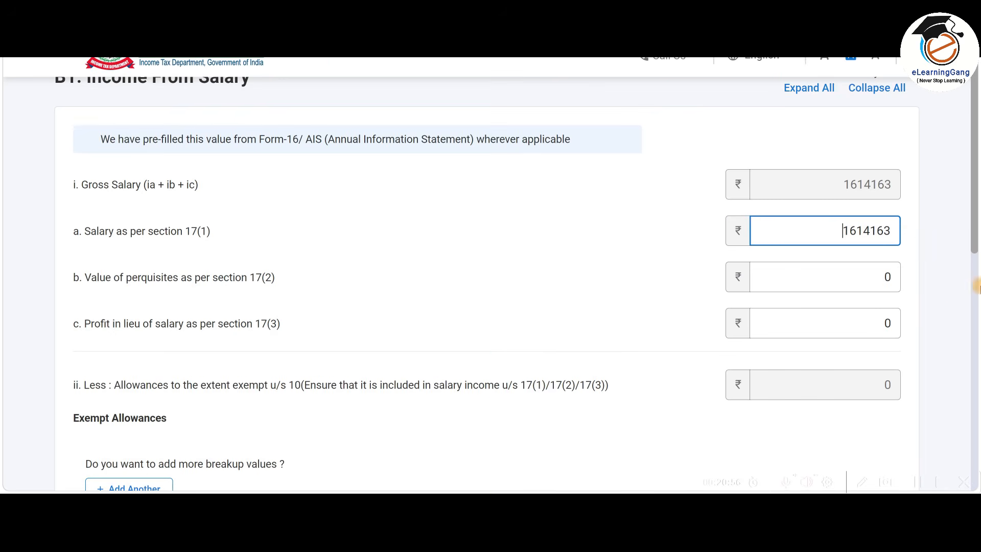
{"action": "left_click", "coordinate": [666, 259]}
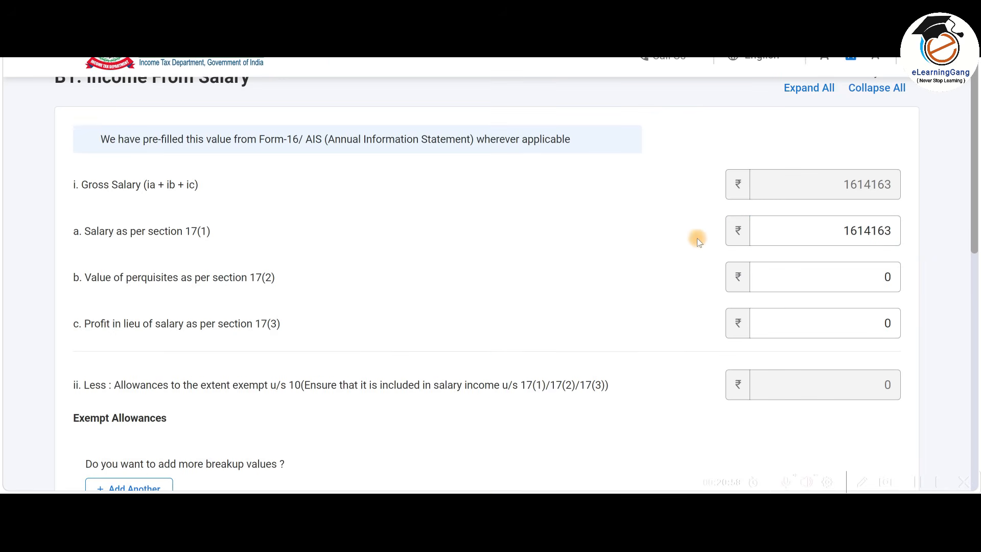
{"action": "scroll", "coordinate": [691, 259], "scroll_direction": "down", "scroll_amount": 4}
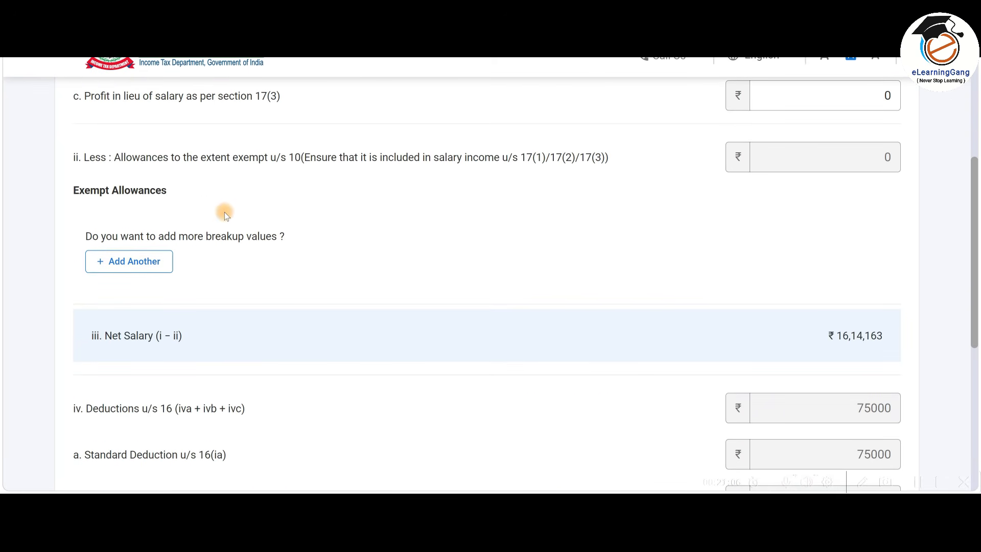
{"action": "left_click", "coordinate": [142, 262]}
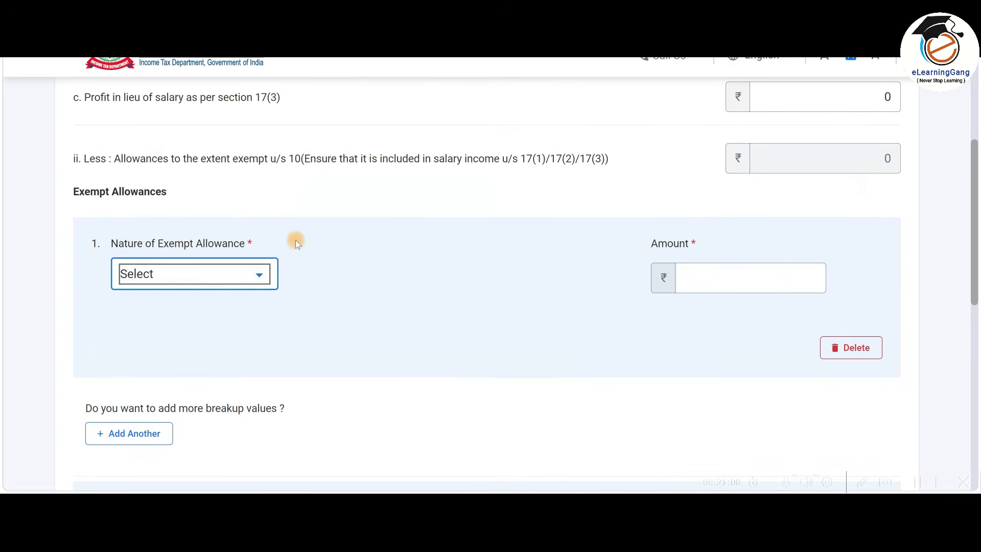
{"action": "left_click", "coordinate": [232, 201]}
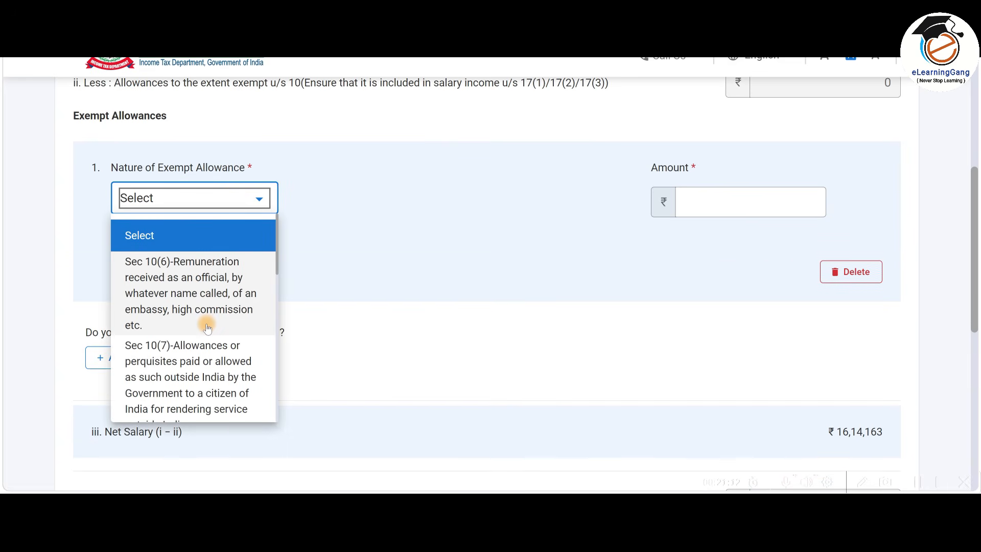
{"action": "scroll", "coordinate": [207, 328], "scroll_direction": "down", "scroll_amount": 8}
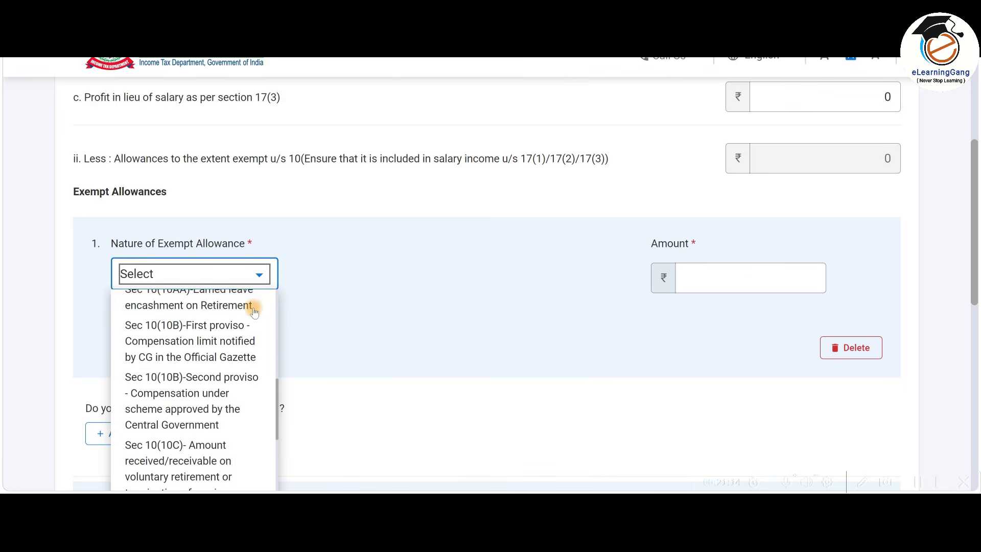
{"action": "scroll", "coordinate": [223, 329], "scroll_direction": "down", "scroll_amount": 3}
{"action": "left_click", "coordinate": [214, 383]}
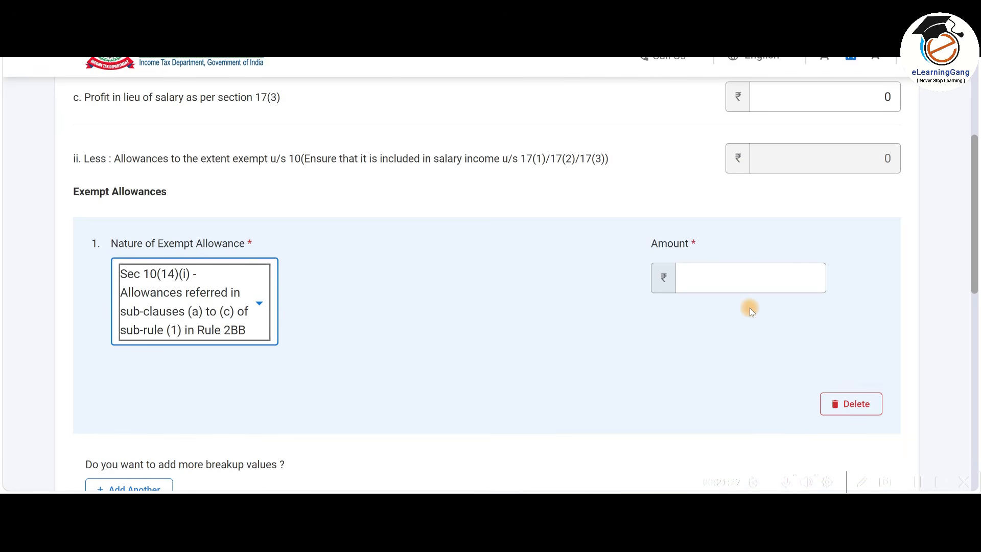
{"action": "left_click", "coordinate": [782, 279]}
{"action": "key", "text": "alt+Tab"}
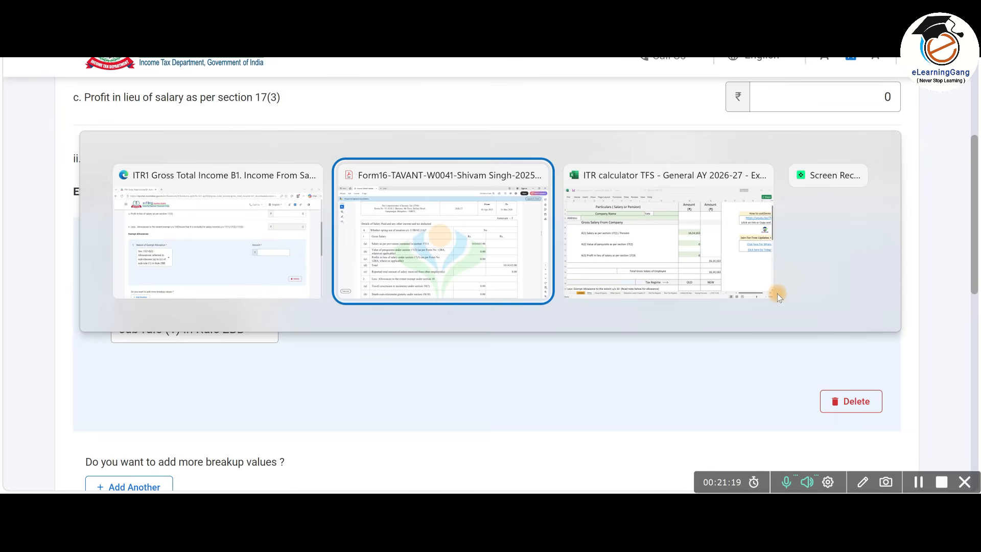
{"action": "scroll", "coordinate": [585, 344], "scroll_direction": "down", "scroll_amount": 1}
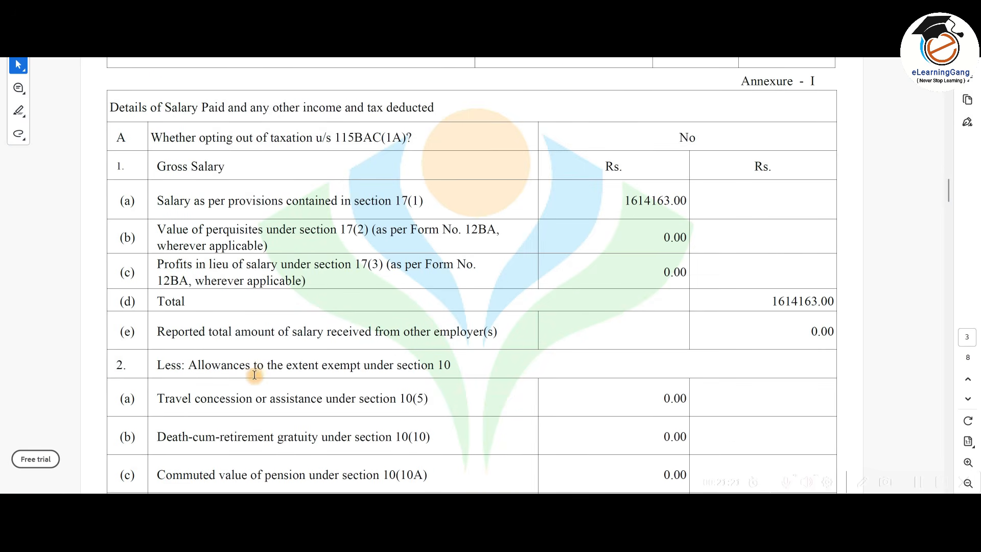
{"action": "scroll", "coordinate": [541, 401], "scroll_direction": "down", "scroll_amount": 1}
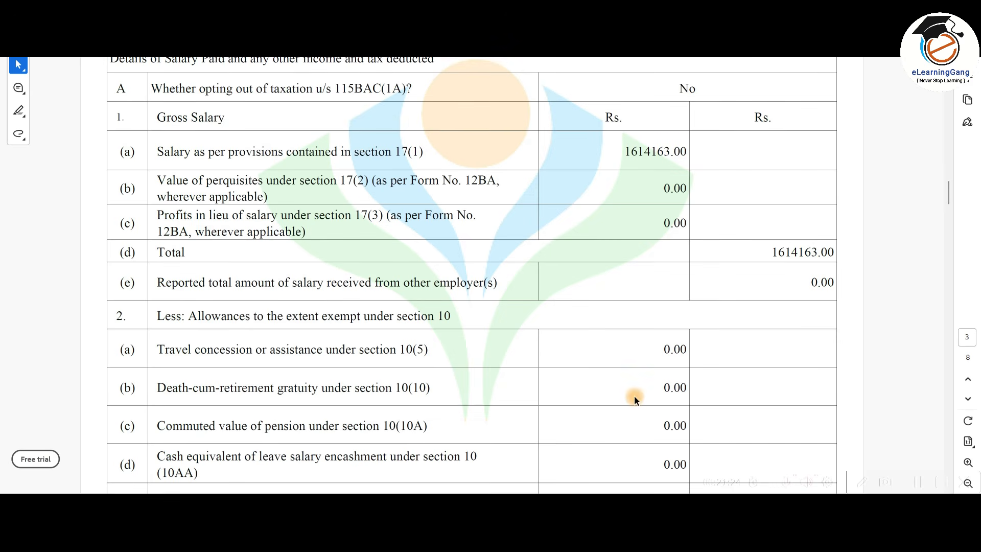
{"action": "key", "text": "alt+Tab"}
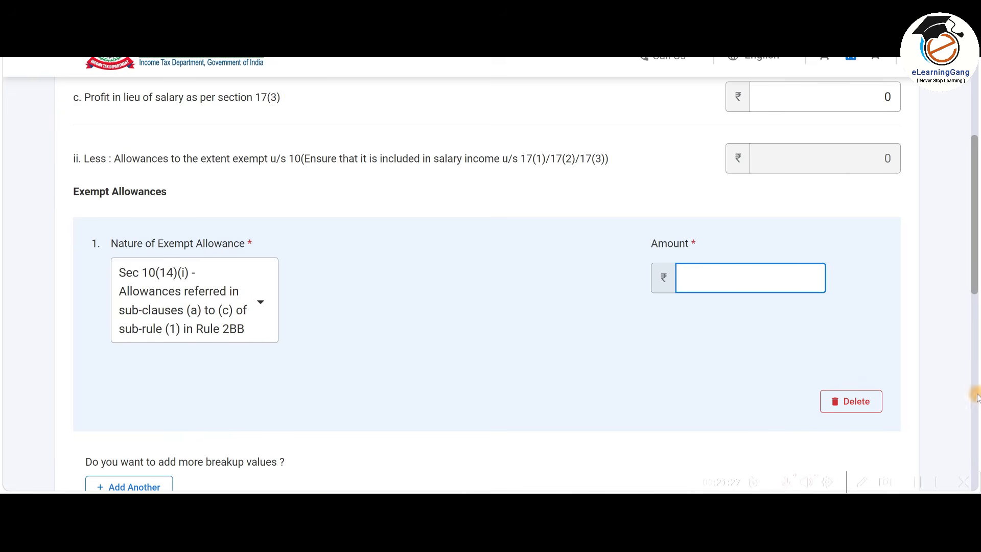
{"action": "left_click", "coordinate": [855, 402]}
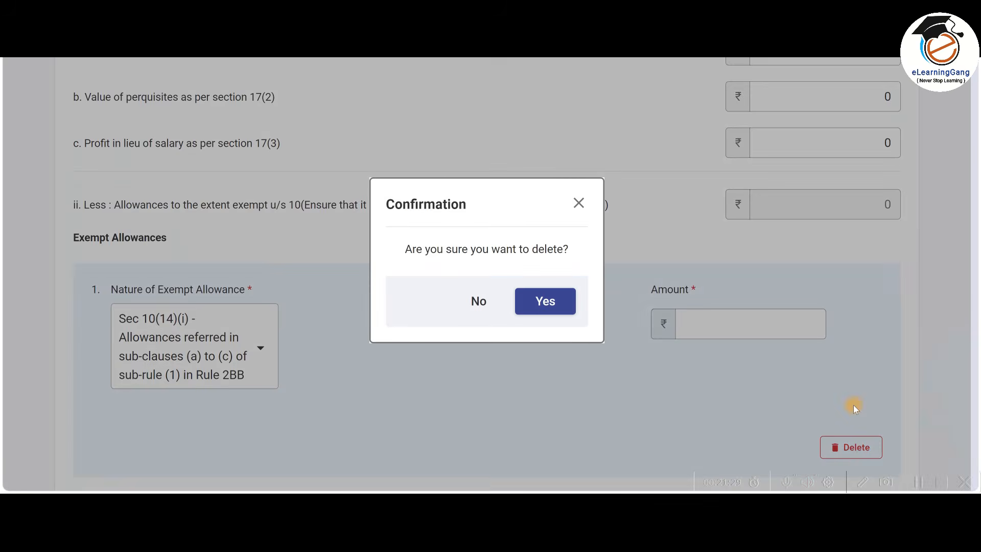
{"action": "left_click", "coordinate": [551, 301]}
{"action": "scroll", "coordinate": [604, 266], "scroll_direction": "down", "scroll_amount": 2}
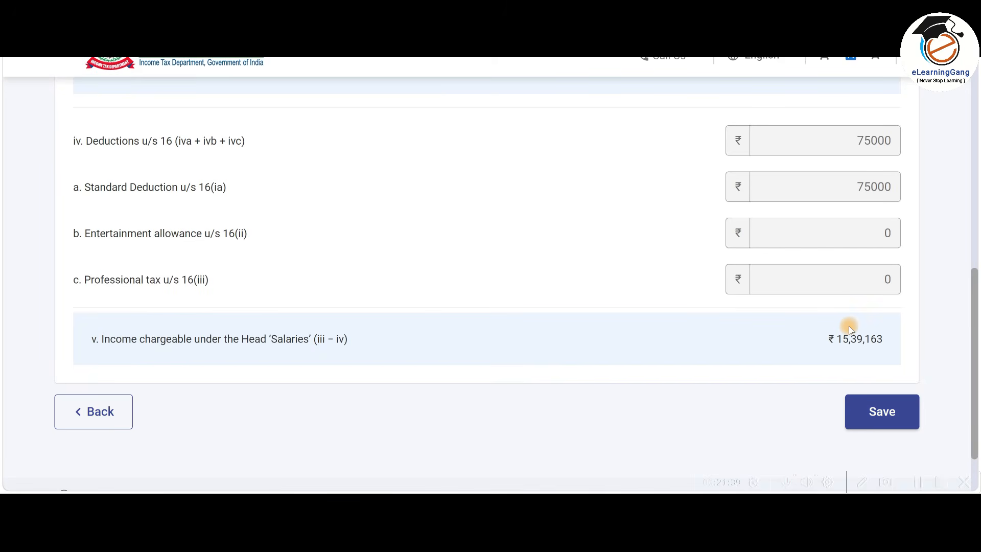
Save the salary details and scroll down to the ₹1,103 Income from Other Sources row.
{"action": "left_click", "coordinate": [882, 412]}
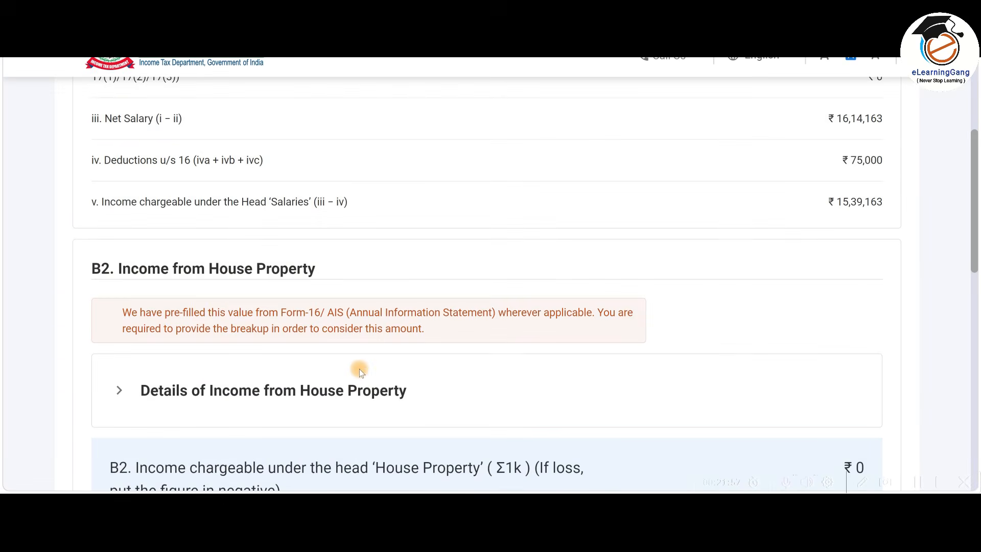
{"action": "scroll", "coordinate": [360, 369], "scroll_direction": "up", "scroll_amount": 5}
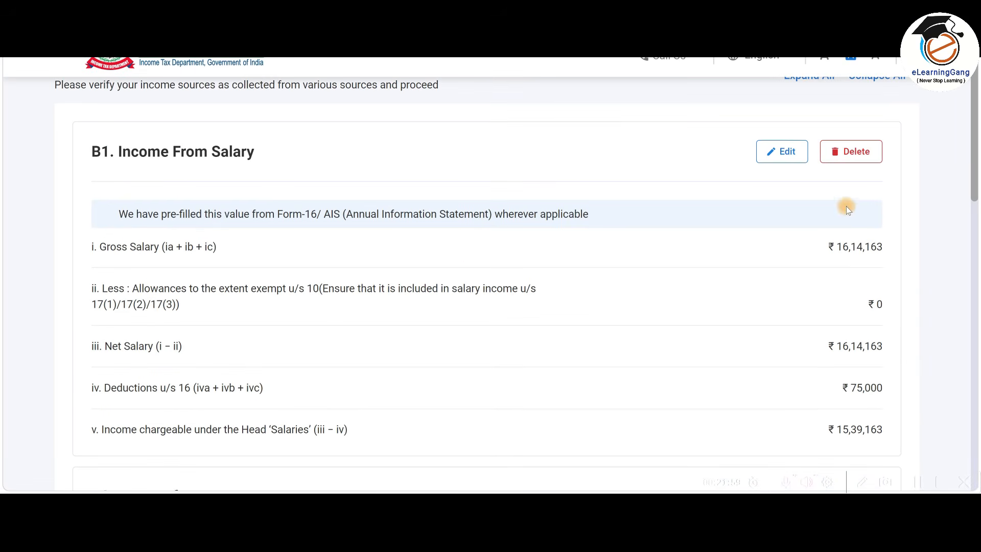
{"action": "scroll", "coordinate": [646, 244], "scroll_direction": "down", "scroll_amount": 7}
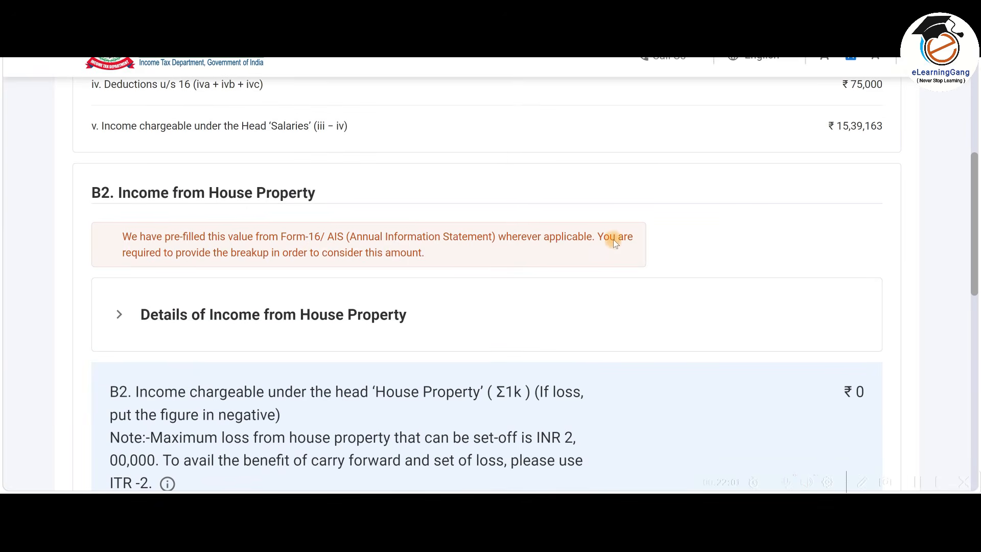
{"action": "scroll", "coordinate": [613, 239], "scroll_direction": "down", "scroll_amount": 2}
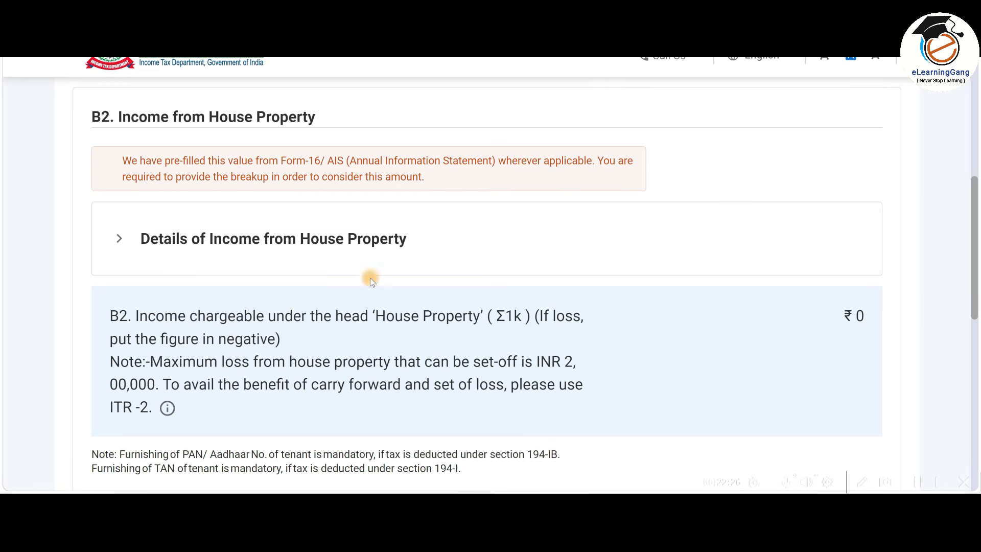
{"action": "scroll", "coordinate": [416, 256], "scroll_direction": "down", "scroll_amount": 5}
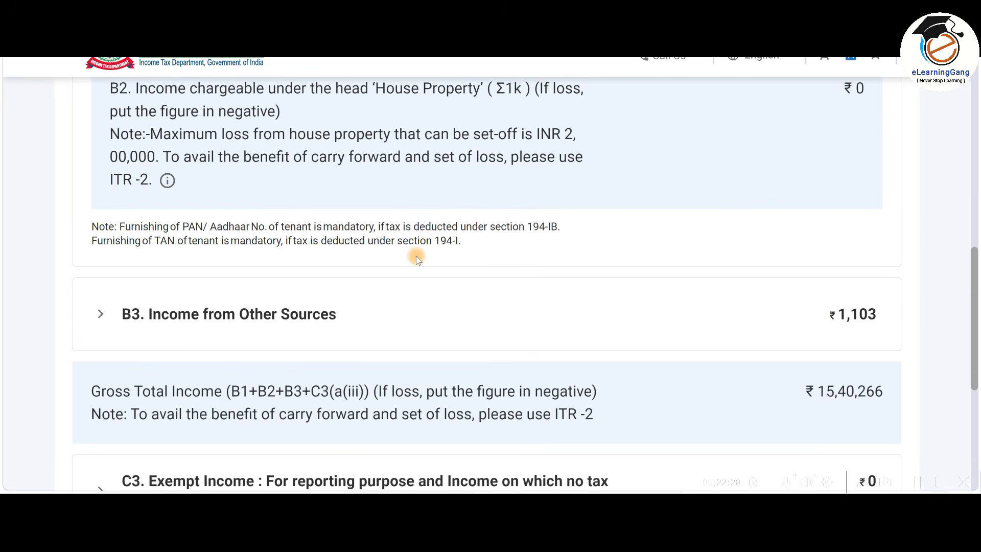
{"action": "scroll", "coordinate": [416, 258], "scroll_direction": "down", "scroll_amount": 2}
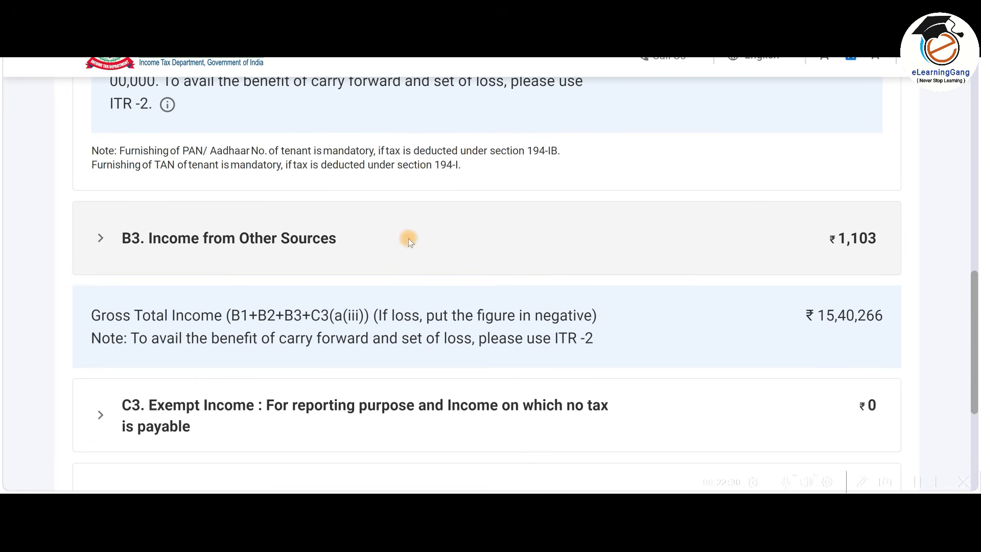
Expand Other Sources, compare with the workbook's 930 interest total, and tick the ₹759 savings interest item.
{"action": "left_click", "coordinate": [505, 239]}
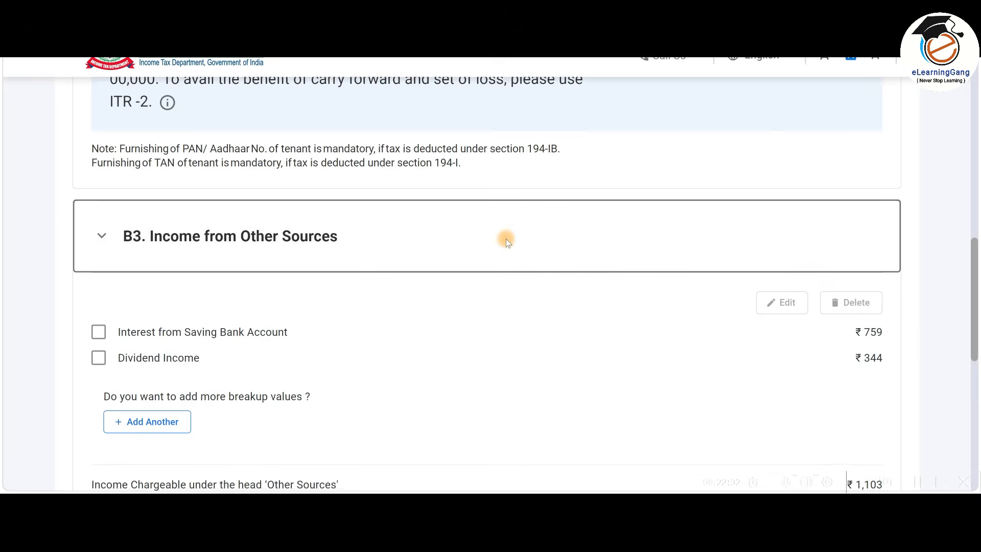
{"action": "scroll", "coordinate": [506, 238], "scroll_direction": "down", "scroll_amount": 2}
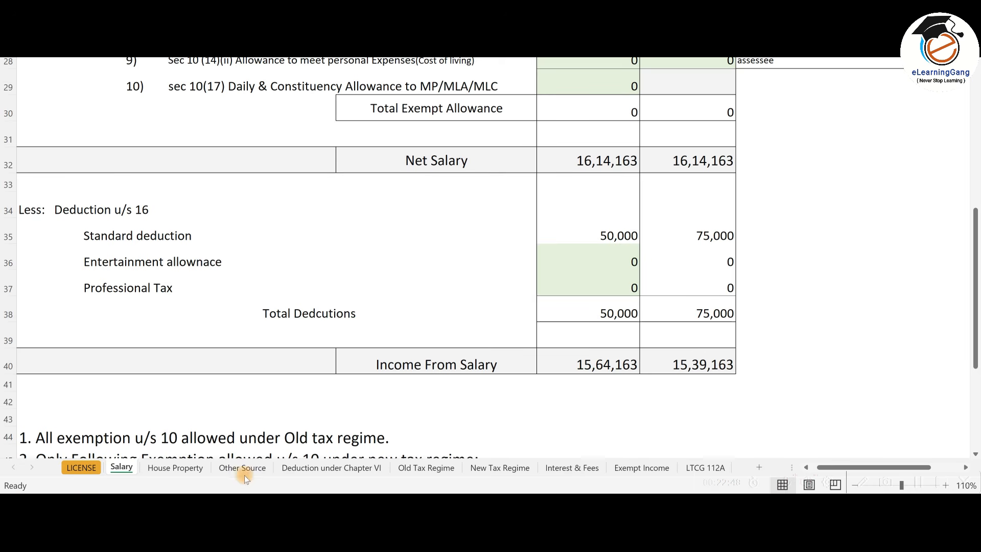
{"action": "left_click", "coordinate": [250, 467]}
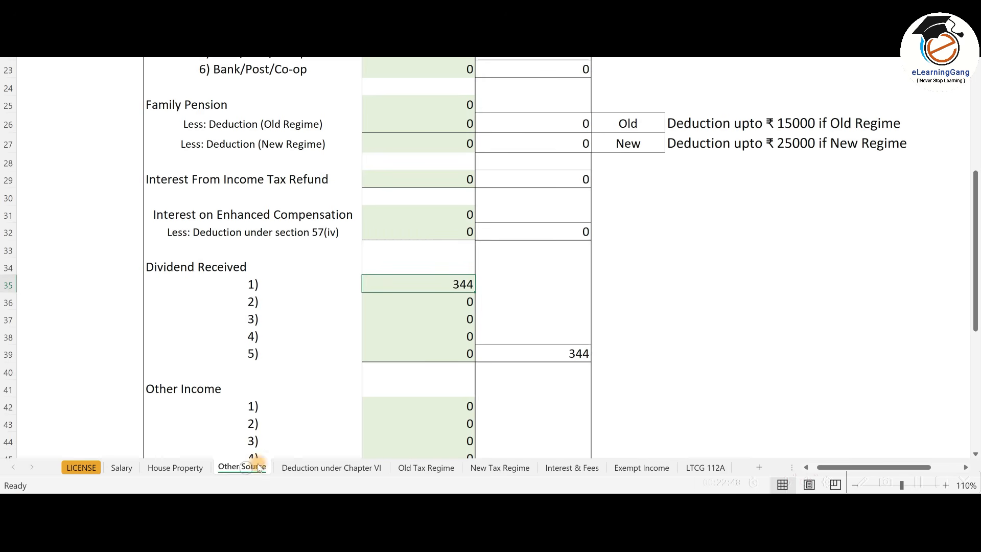
{"action": "scroll", "coordinate": [550, 324], "scroll_direction": "up", "scroll_amount": 6}
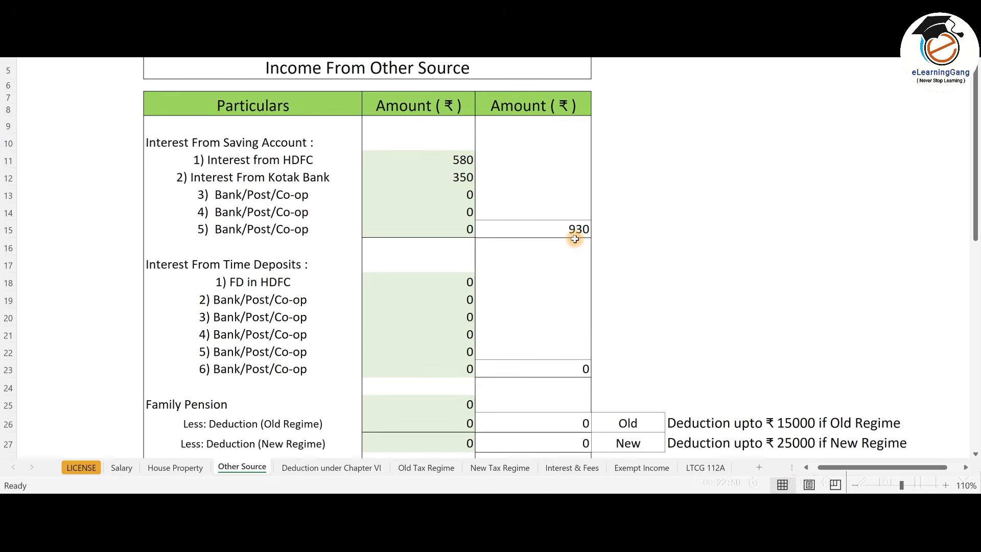
{"action": "key", "text": "alt+Tab"}
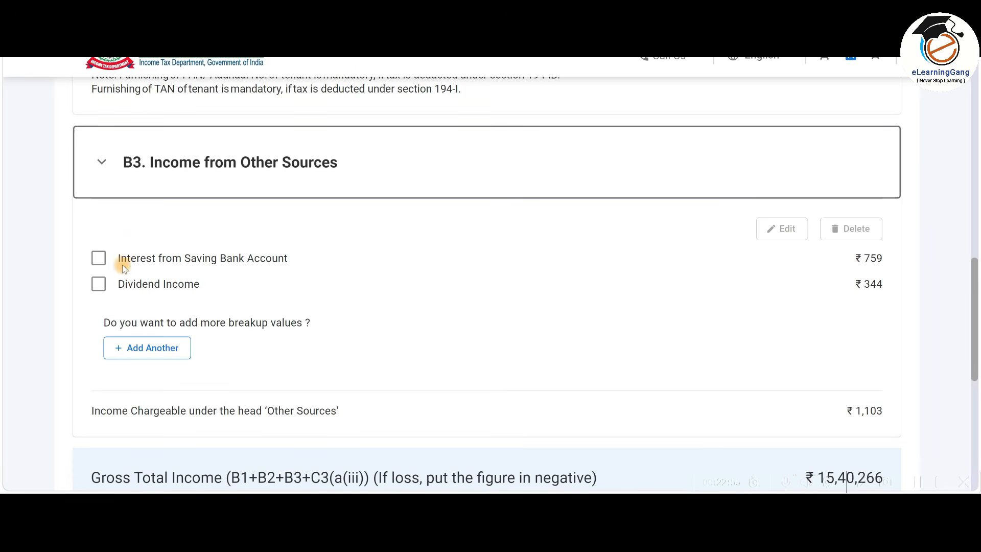
{"action": "left_click", "coordinate": [102, 260]}
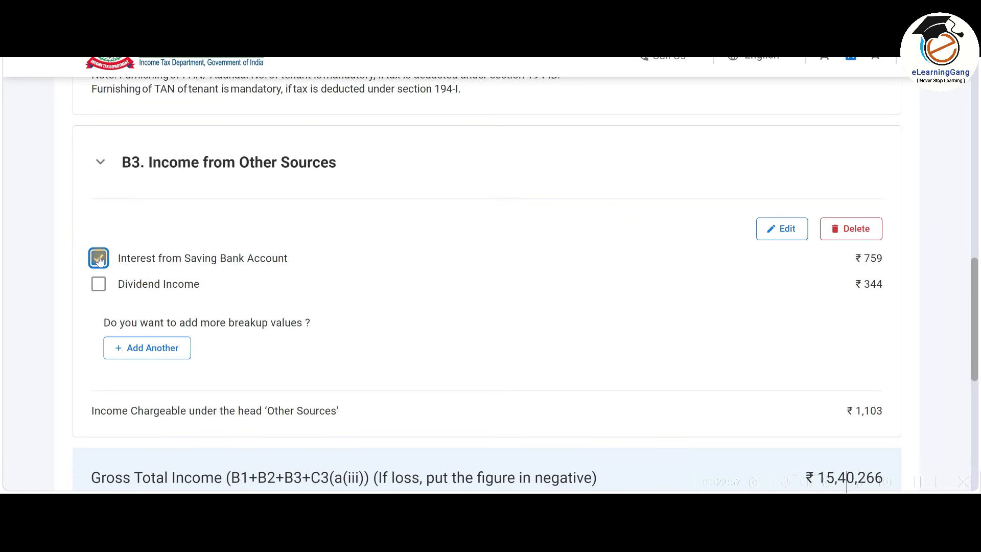
Change the savings bank interest amount from 759 to 930 and save it.
{"action": "left_click", "coordinate": [782, 229]}
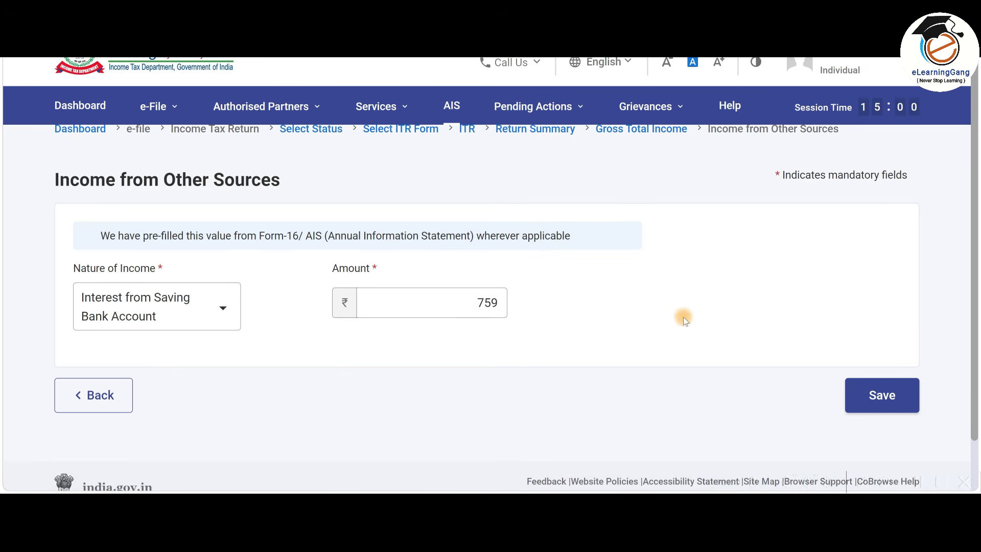
{"action": "left_click_drag", "start_coordinate": [455, 299], "coordinate": [573, 301]}
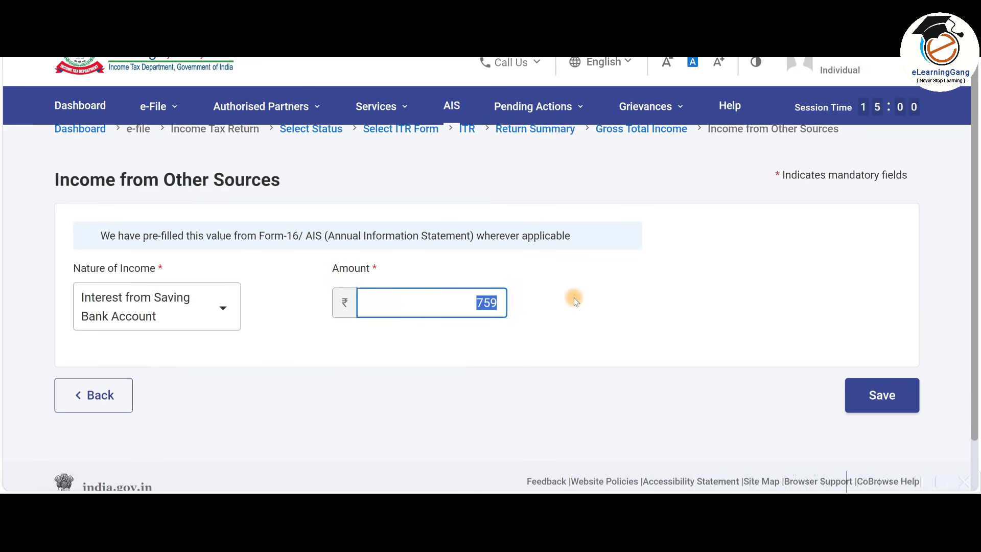
{"action": "type", "text": "930"}
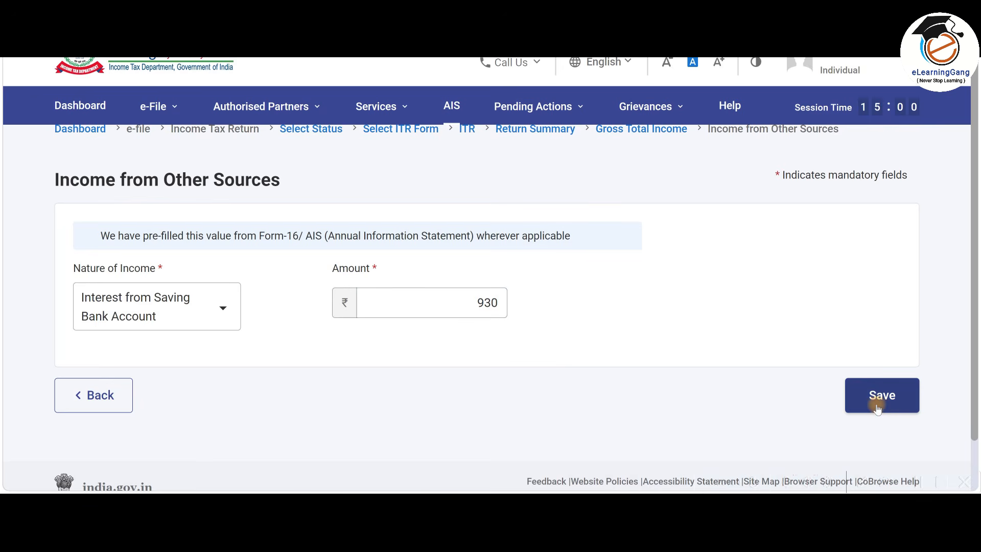
{"action": "left_click", "coordinate": [892, 402]}
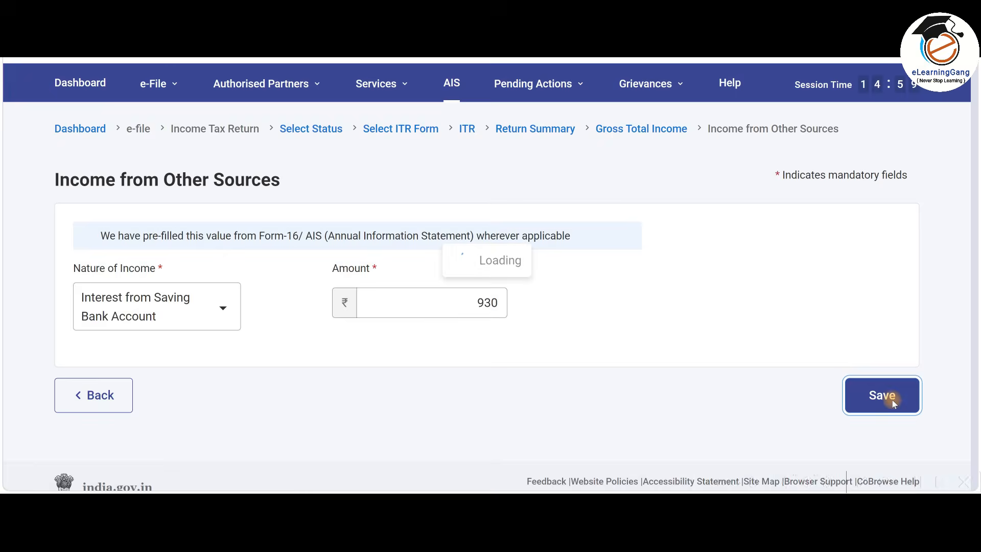
{"action": "scroll", "coordinate": [578, 298], "scroll_direction": "up", "scroll_amount": 4}
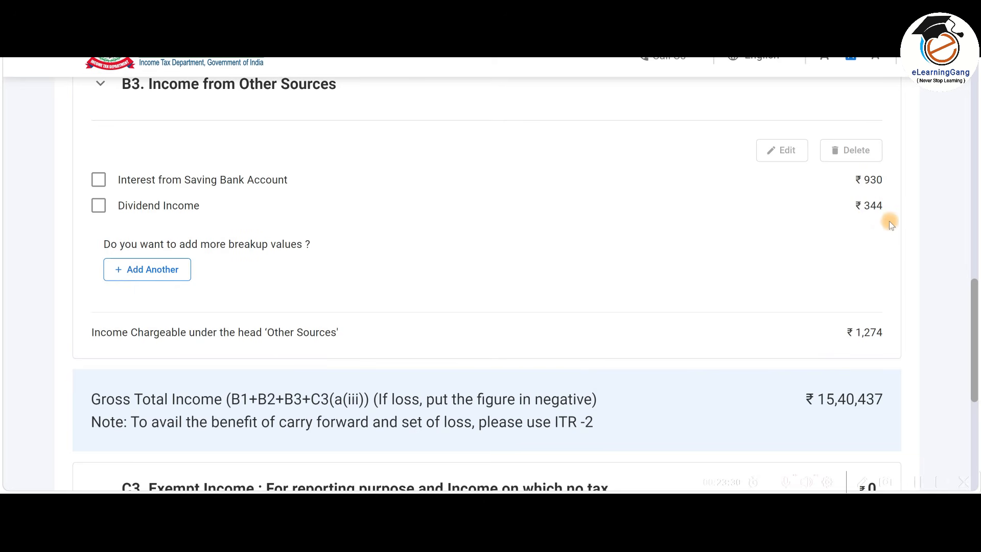
Review and save the Dividend Income breakup: ₹344 up to 15-Jun-2025, 0 for later quarters.
{"action": "left_click", "coordinate": [99, 205]}
{"action": "left_click", "coordinate": [785, 154]}
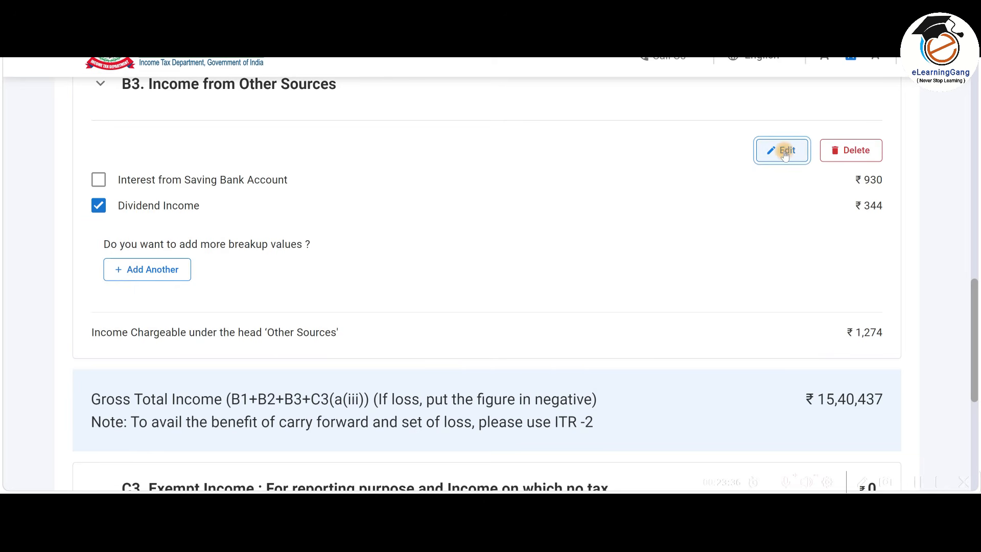
{"action": "scroll", "coordinate": [603, 322], "scroll_direction": "down", "scroll_amount": 4}
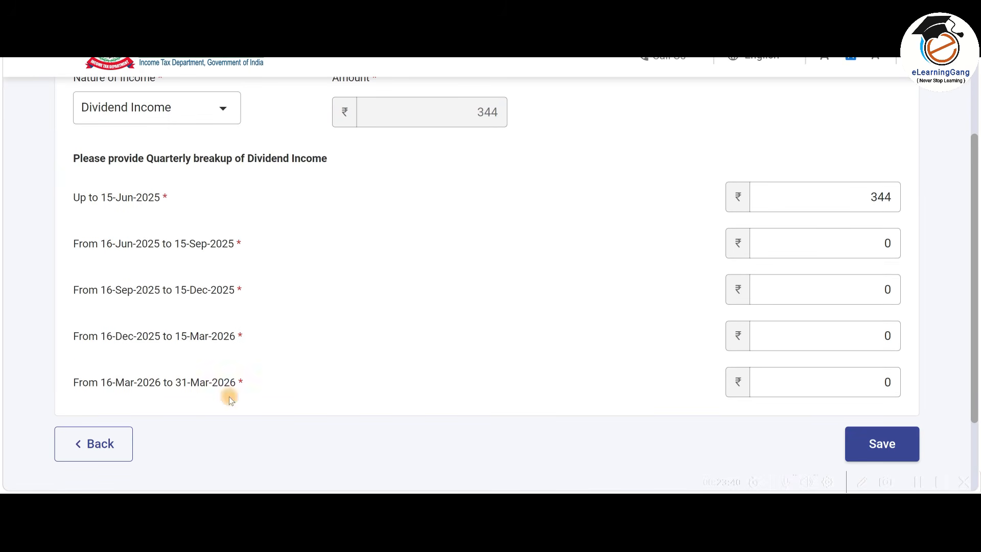
{"action": "left_click", "coordinate": [894, 241]}
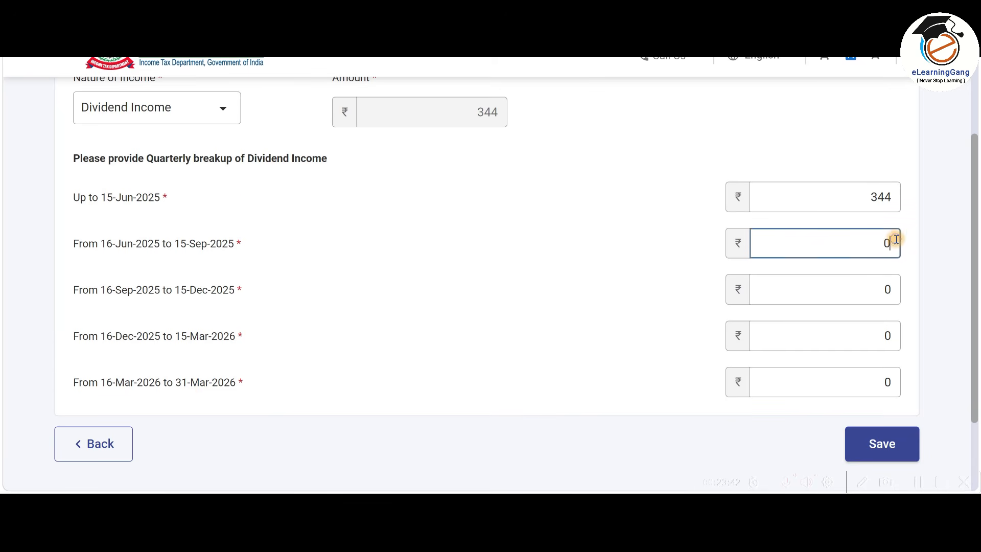
{"action": "left_click", "coordinate": [872, 288]}
{"action": "left_click", "coordinate": [857, 338]}
{"action": "left_click", "coordinate": [853, 394]}
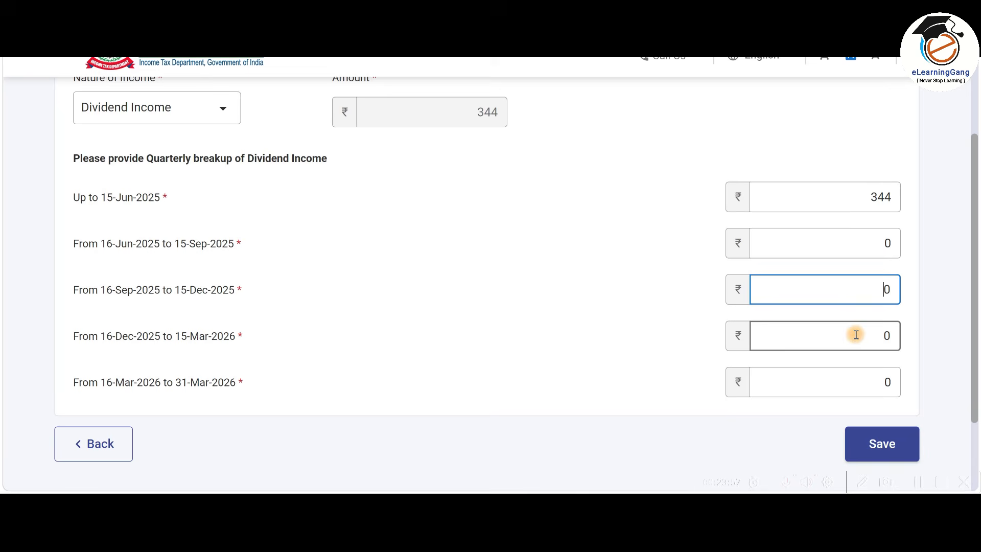
{"action": "left_click", "coordinate": [856, 335]}
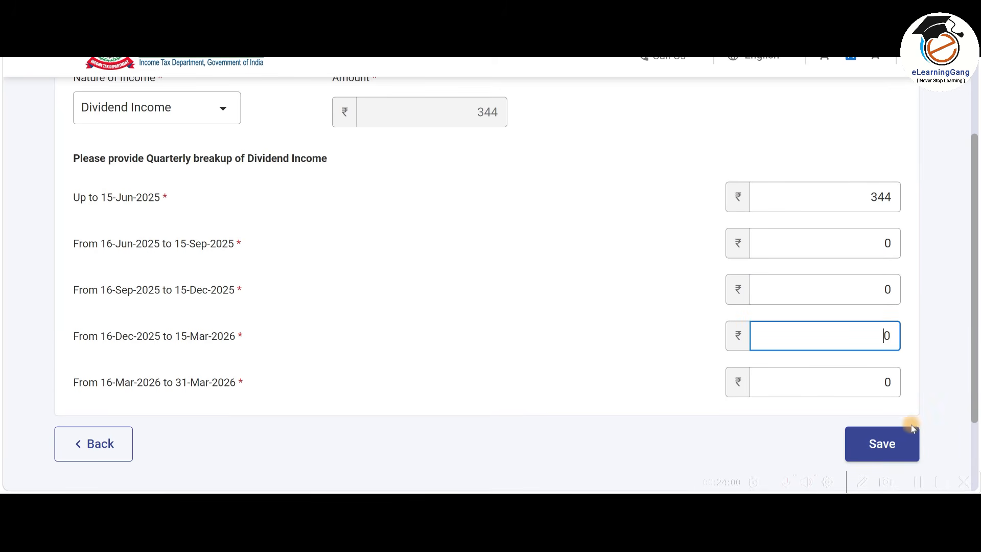
{"action": "left_click", "coordinate": [888, 446]}
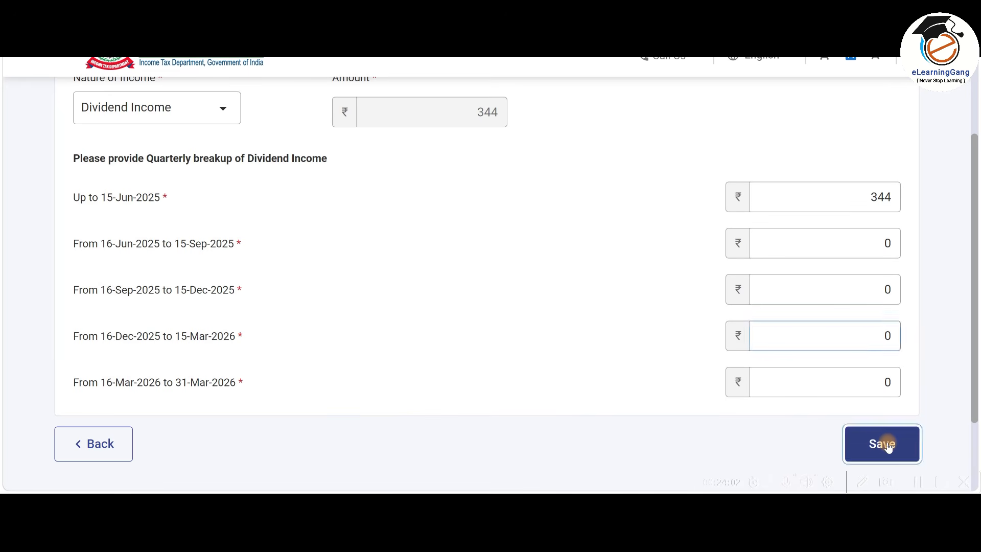
{"action": "scroll", "coordinate": [538, 372], "scroll_direction": "down", "scroll_amount": 3}
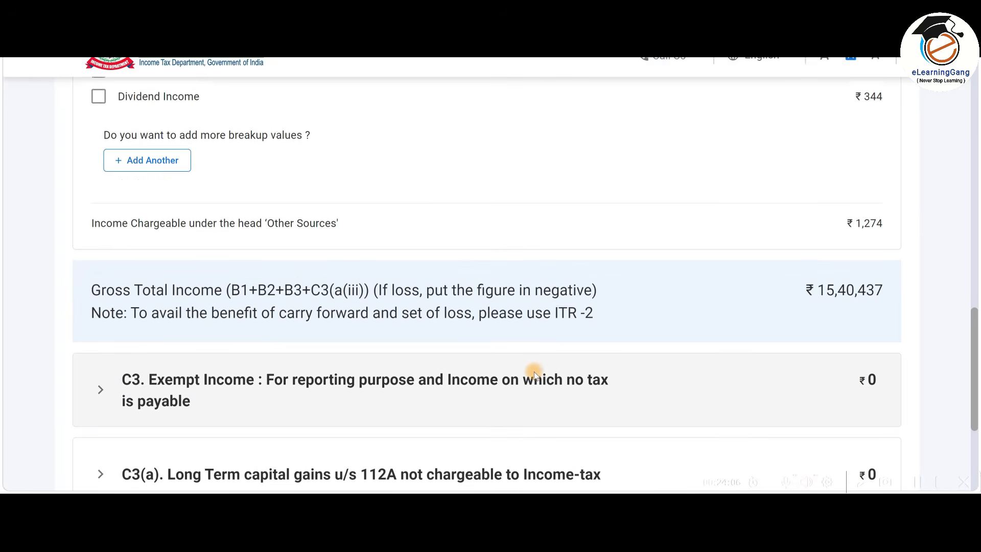
{"action": "scroll", "coordinate": [535, 374], "scroll_direction": "up", "scroll_amount": 3}
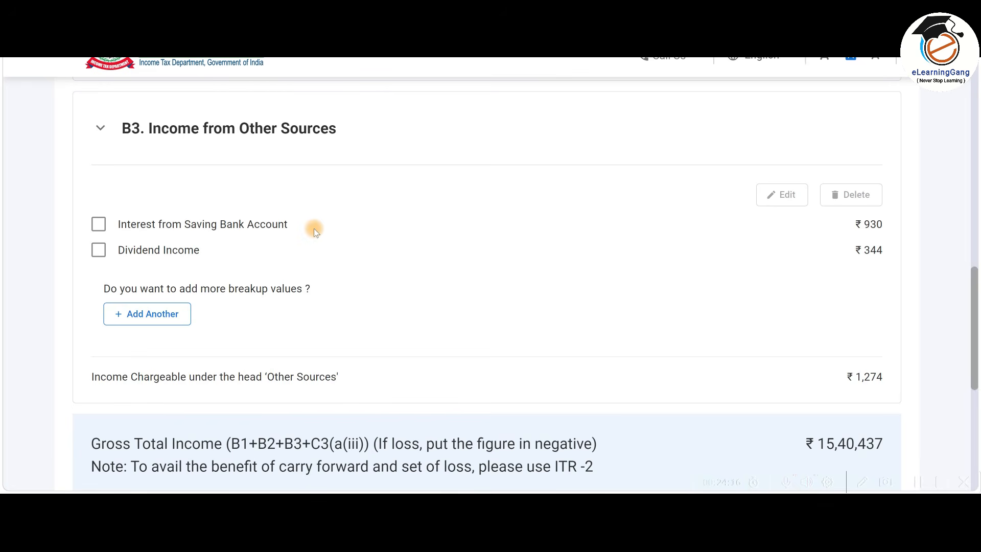
{"action": "left_click", "coordinate": [159, 315]}
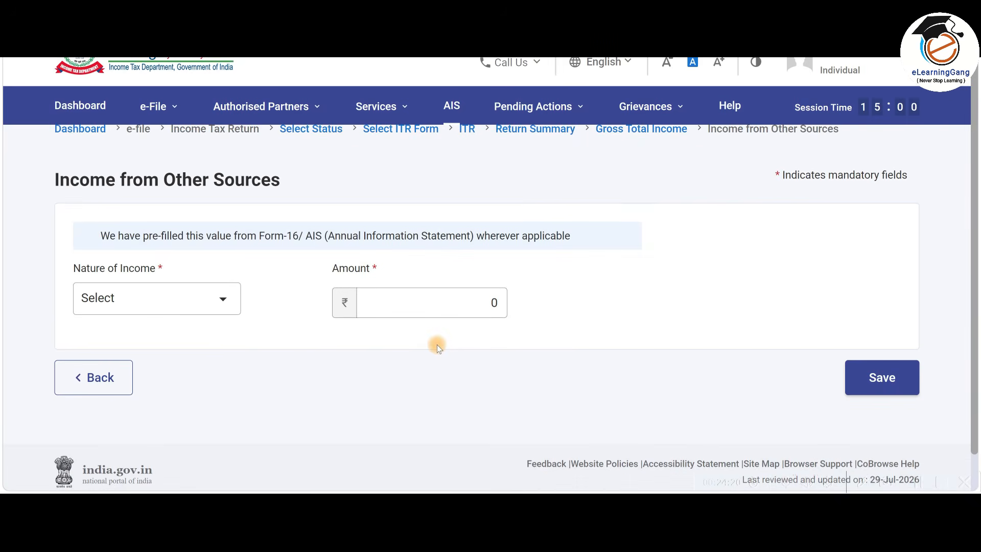
{"action": "left_click", "coordinate": [210, 304]}
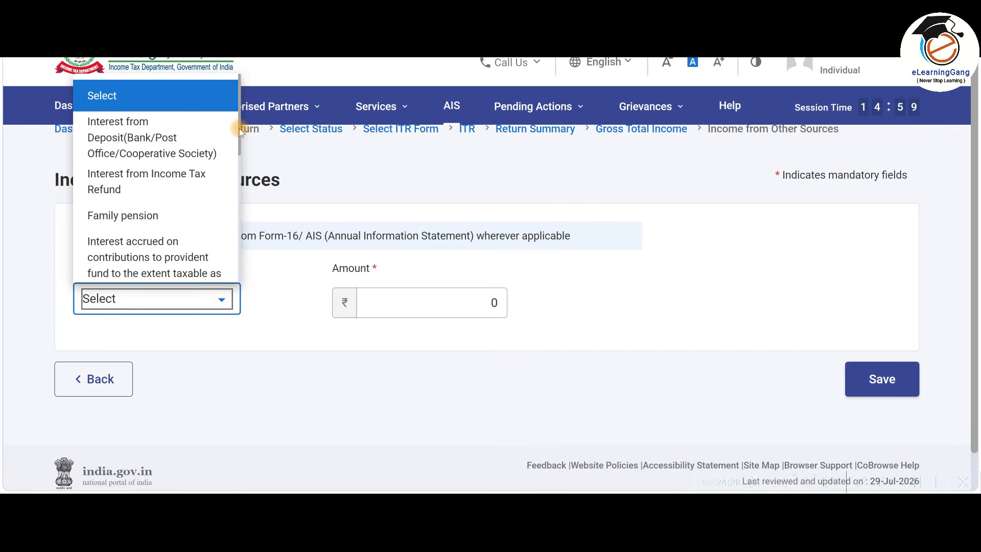
{"action": "mouse_move", "coordinate": [239, 128]}
{"action": "left_mouse_down"}
{"action": "mouse_move", "coordinate": [233, 271]}
{"action": "mouse_move", "coordinate": [237, 109]}
{"action": "left_mouse_up"}
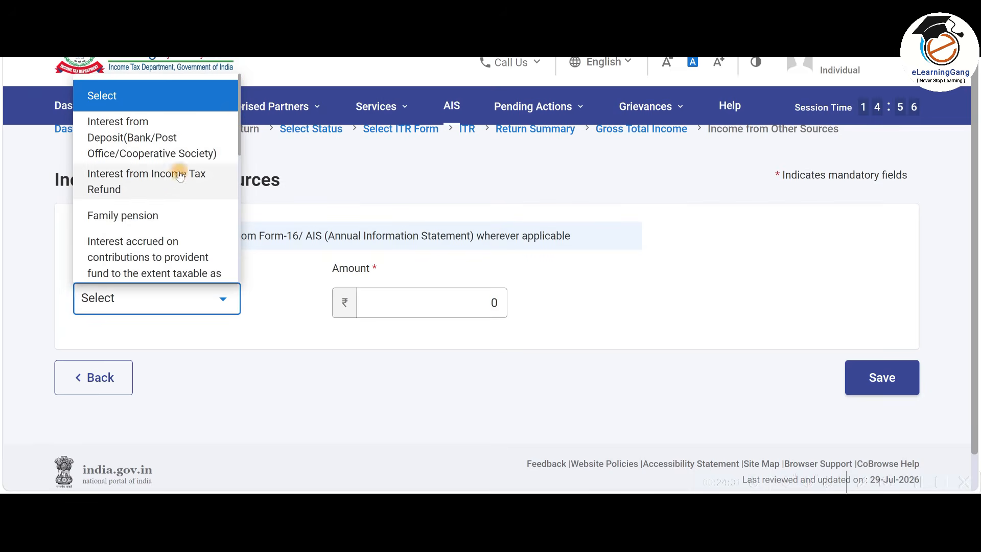
{"action": "left_click", "coordinate": [180, 177]}
{"action": "left_click", "coordinate": [452, 304]}
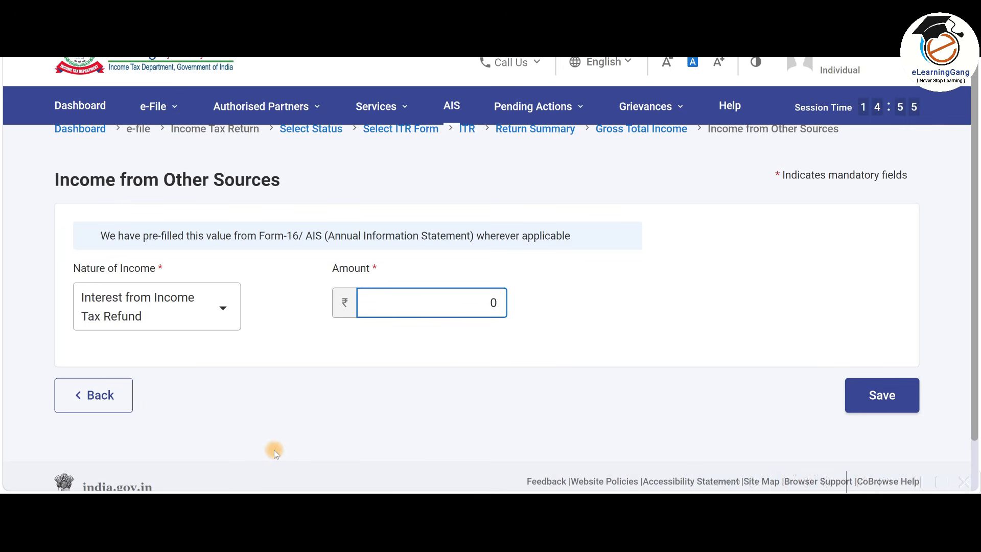
{"action": "left_click", "coordinate": [103, 392]}
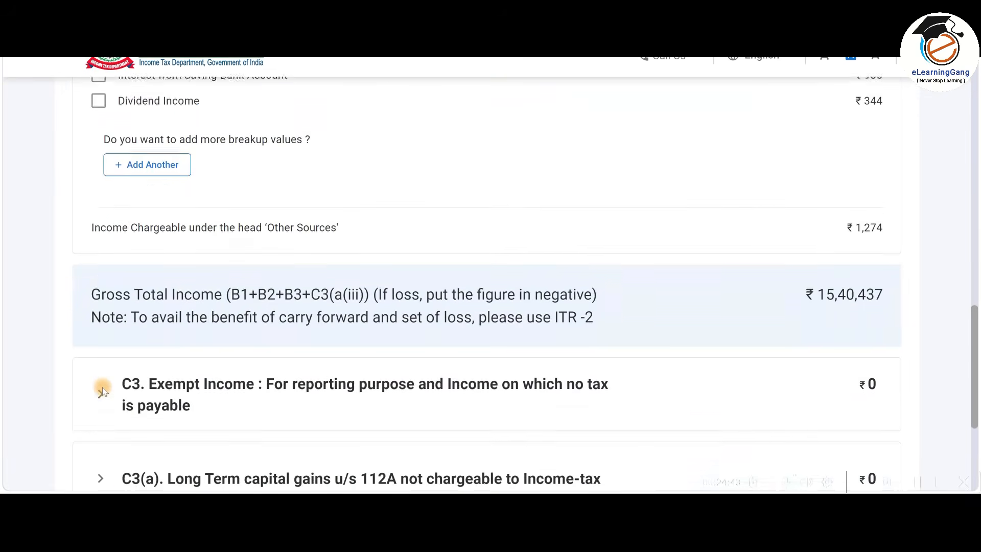
Collapse Other Sources and verify that Exempt Income is empty at ₹0.
{"action": "scroll", "coordinate": [590, 348], "scroll_direction": "up", "scroll_amount": 5}
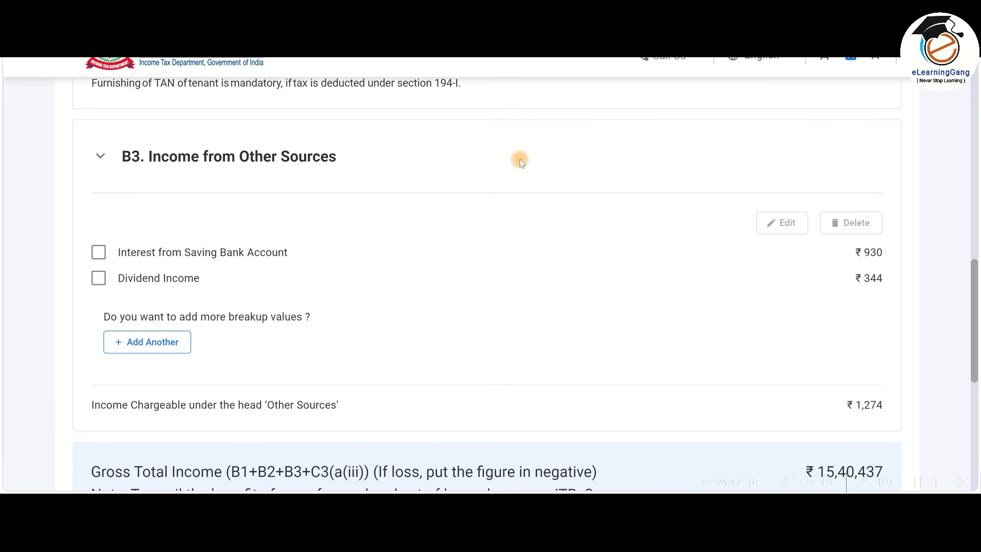
{"action": "left_click", "coordinate": [553, 148]}
{"action": "scroll", "coordinate": [578, 229], "scroll_direction": "down", "scroll_amount": 2}
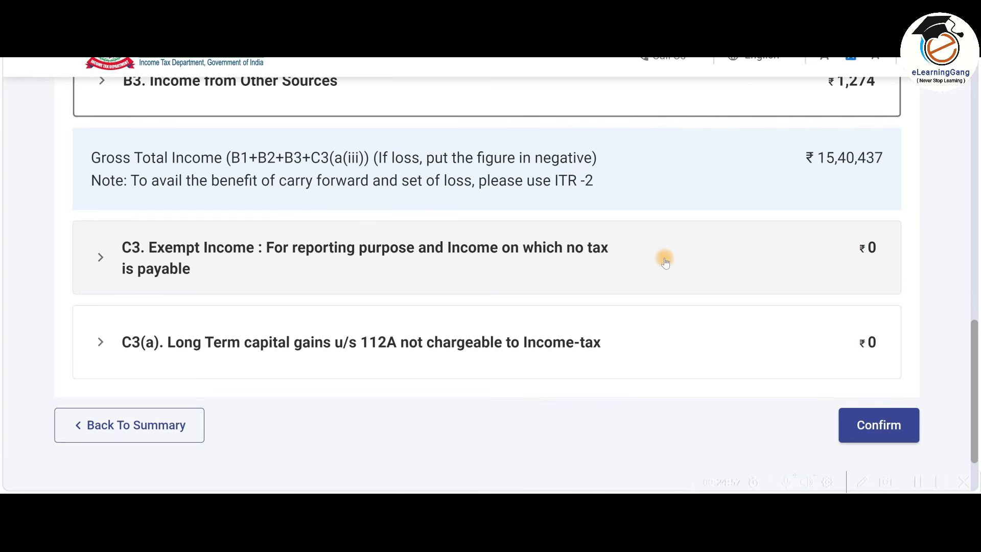
{"action": "left_click", "coordinate": [565, 254]}
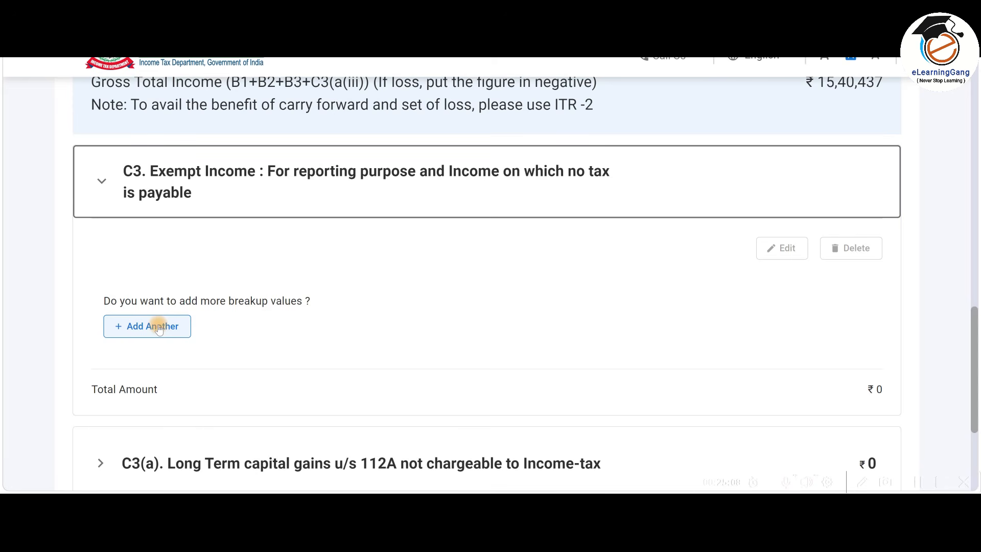
{"action": "scroll", "coordinate": [514, 265], "scroll_direction": "up", "scroll_amount": 2}
{"action": "left_click", "coordinate": [541, 265]}
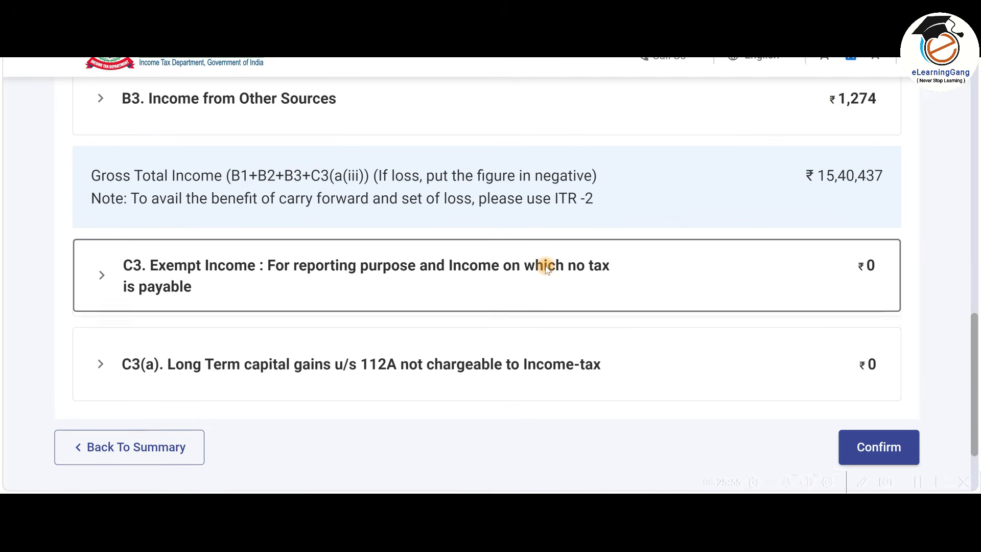
{"action": "scroll", "coordinate": [545, 265], "scroll_direction": "down", "scroll_amount": 2}
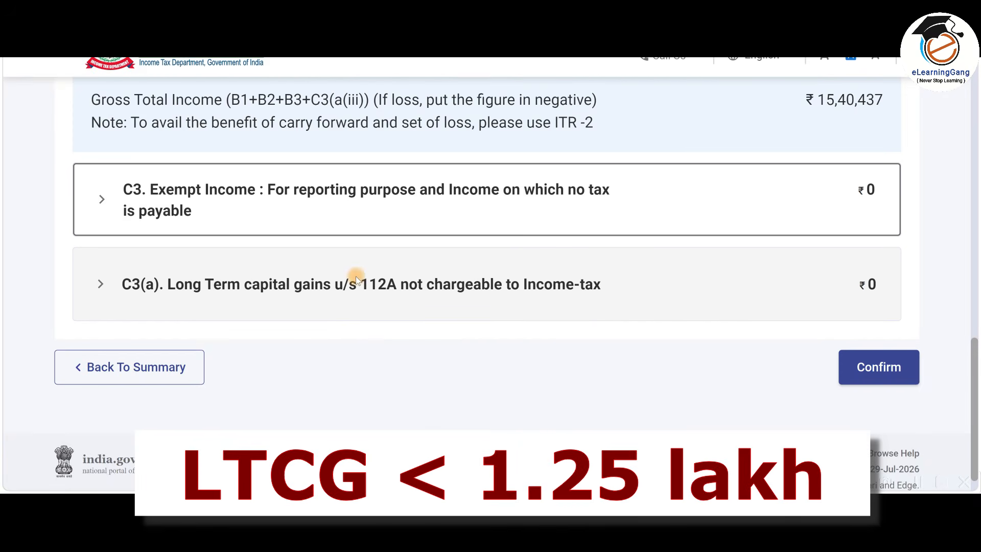
Verify the Section 112A sale consideration and cost of acquisition are both 0.
{"action": "left_click", "coordinate": [573, 284]}
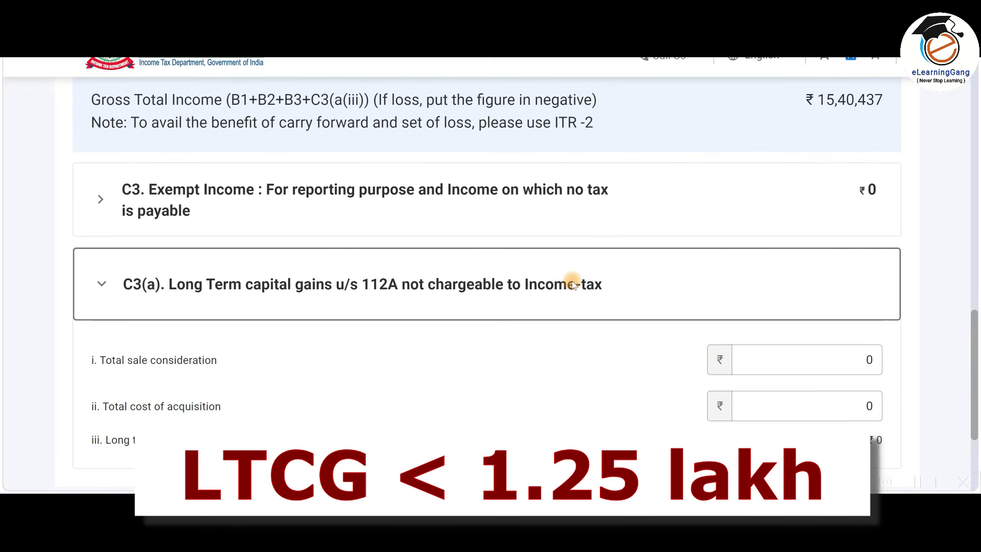
{"action": "scroll", "coordinate": [574, 284], "scroll_direction": "down", "scroll_amount": 1}
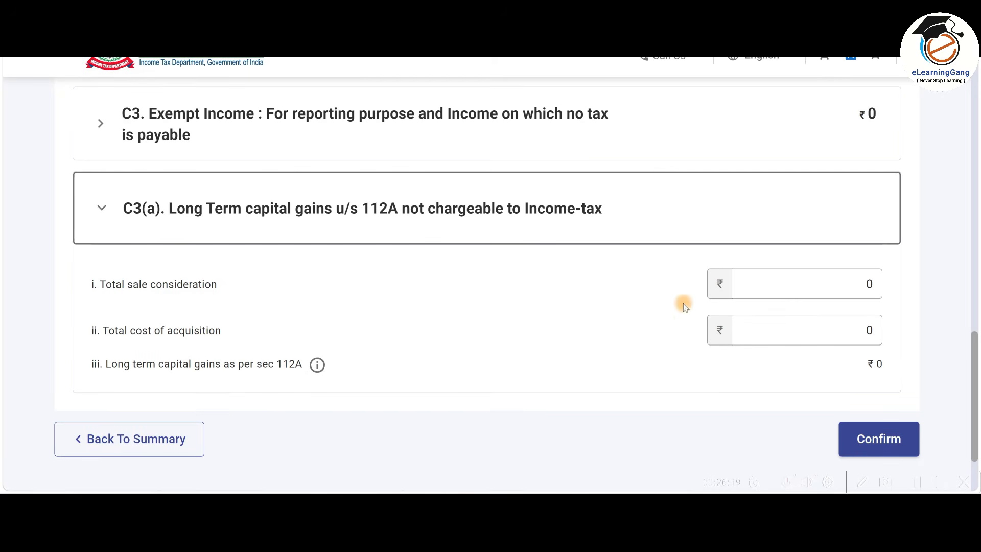
{"action": "left_click", "coordinate": [815, 284]}
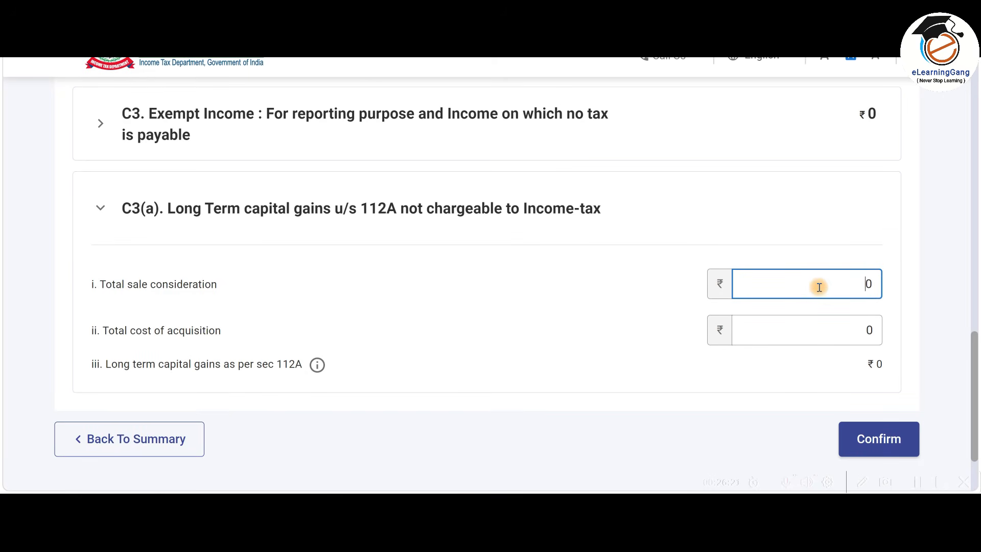
{"action": "left_click", "coordinate": [817, 340]}
{"action": "left_click", "coordinate": [851, 373]}
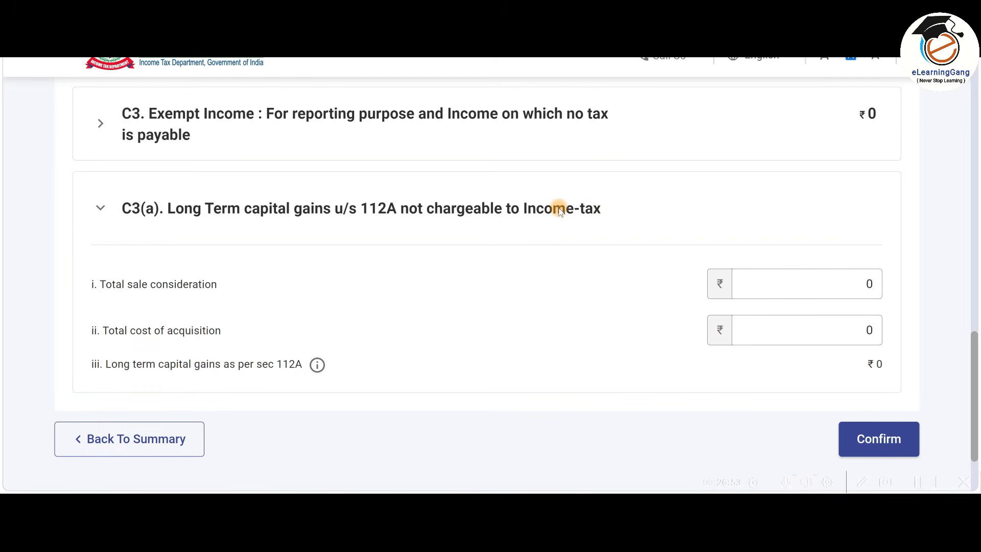
{"action": "left_click", "coordinate": [559, 210]}
Confirm the Gross Total Income of ₹15,40,437.
{"action": "scroll", "coordinate": [654, 333], "scroll_direction": "up", "scroll_amount": 5}
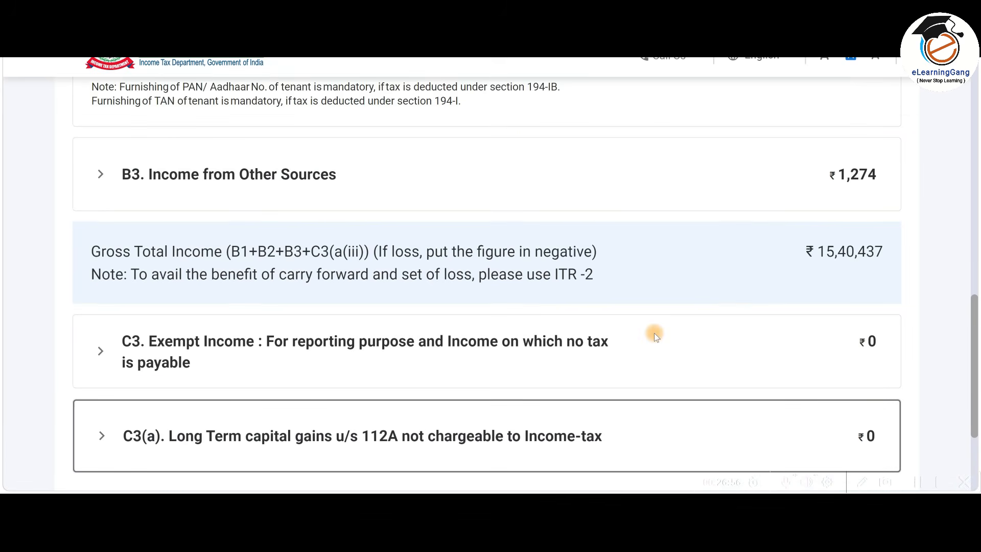
{"action": "scroll", "coordinate": [655, 334], "scroll_direction": "down", "scroll_amount": 5}
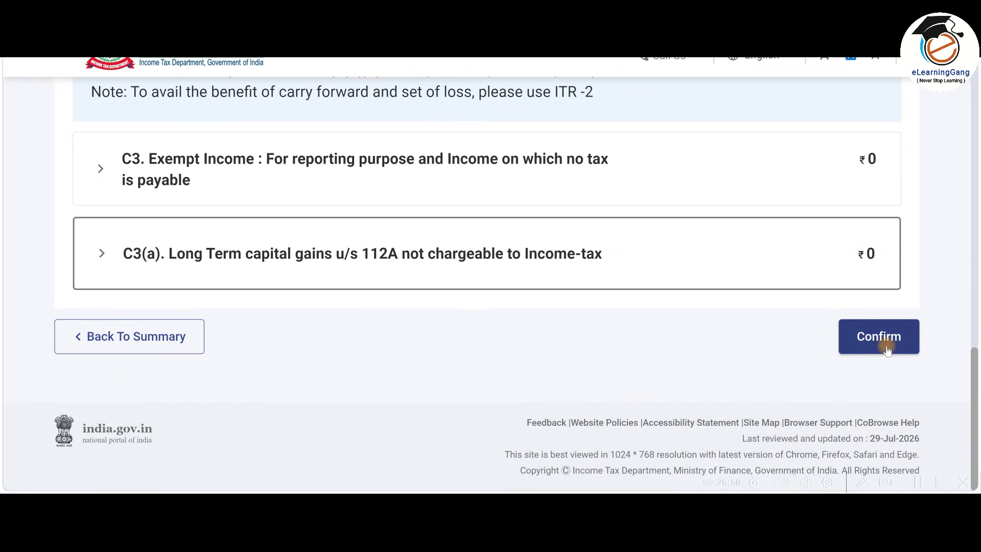
{"action": "left_click", "coordinate": [873, 337]}
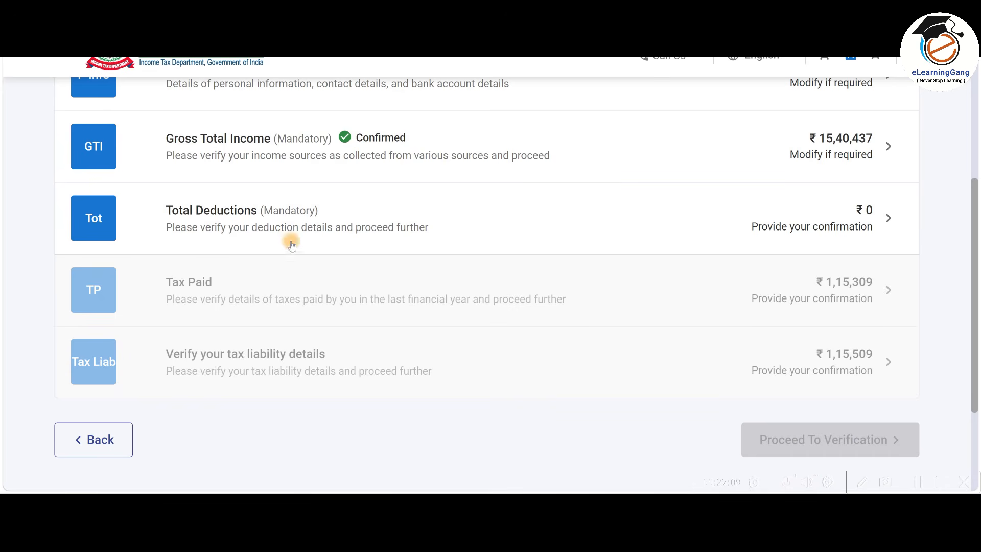
Review the Total Deductions cards, all at ₹0, and switch to the Excel calculator.
{"action": "left_click", "coordinate": [527, 223]}
{"action": "scroll", "coordinate": [528, 272], "scroll_direction": "down", "scroll_amount": 5}
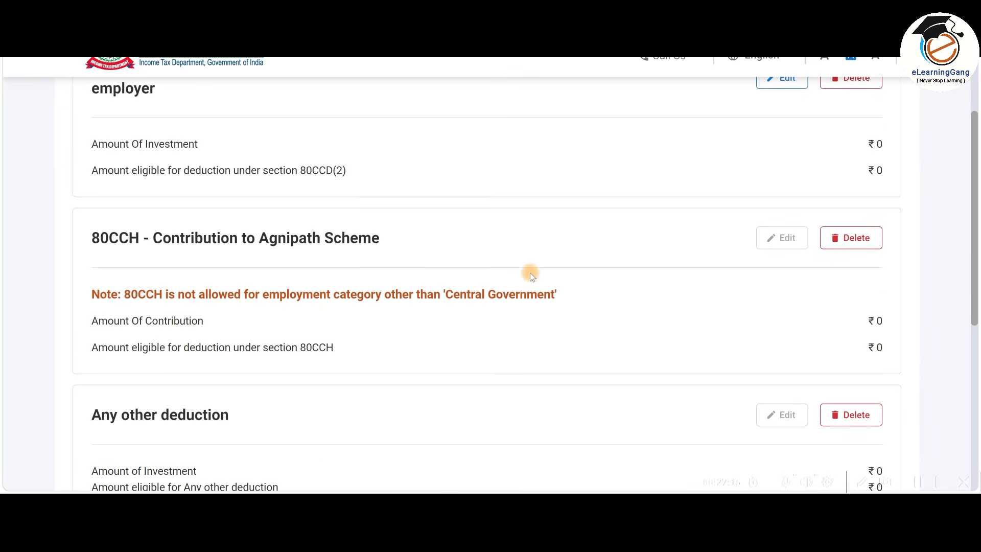
{"action": "scroll", "coordinate": [529, 272], "scroll_direction": "up", "scroll_amount": 3}
{"action": "scroll", "coordinate": [530, 272], "scroll_direction": "down", "scroll_amount": 2}
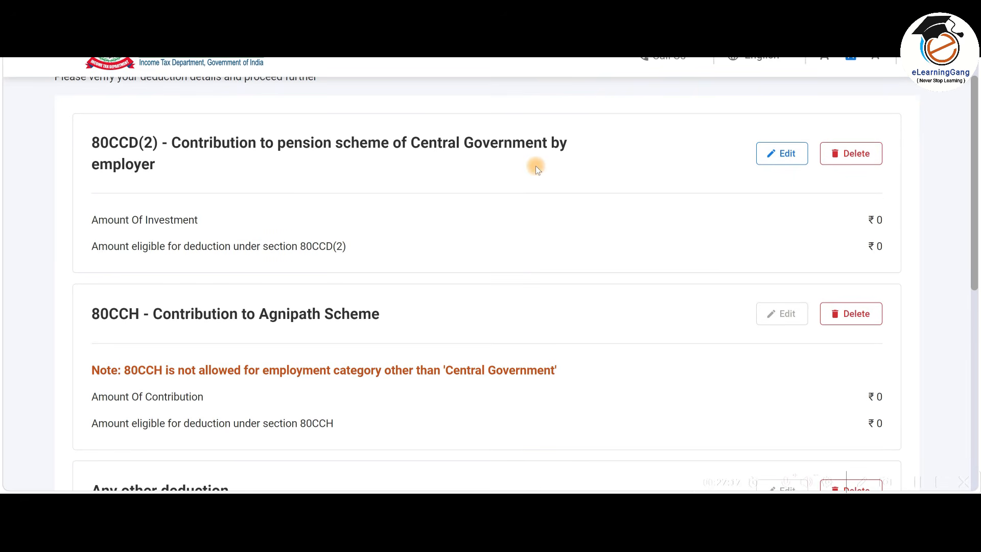
{"action": "scroll", "coordinate": [552, 263], "scroll_direction": "down", "scroll_amount": 6}
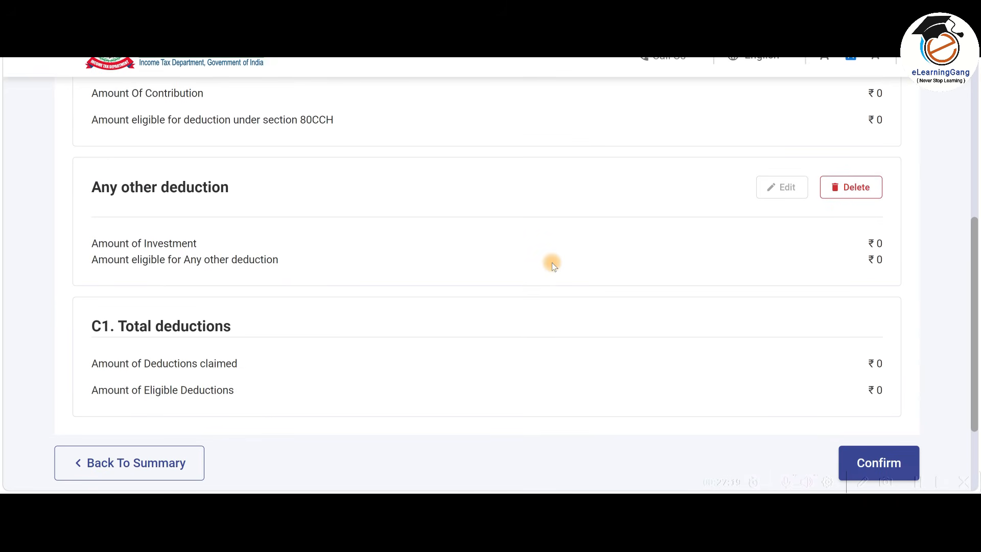
{"action": "scroll", "coordinate": [564, 304], "scroll_direction": "up", "scroll_amount": 5}
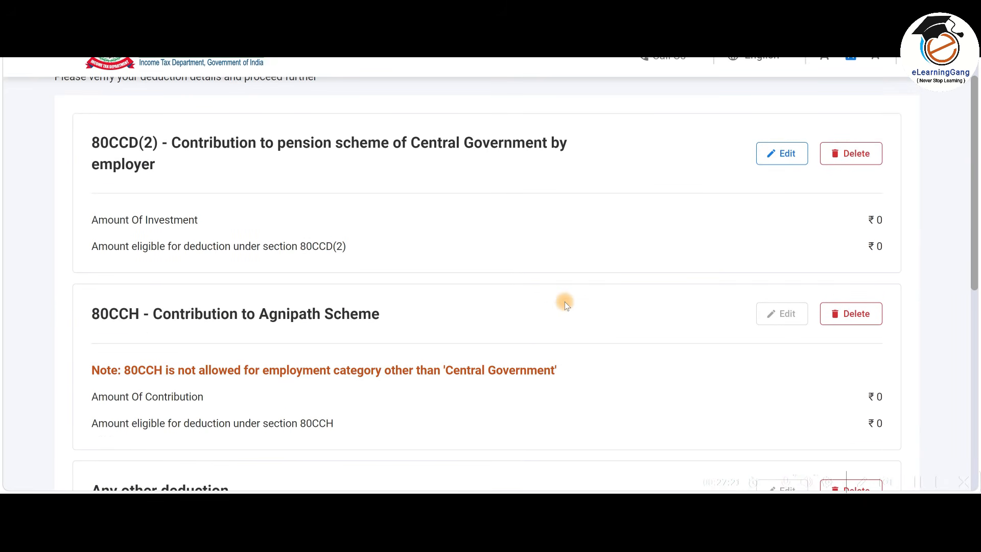
{"action": "key", "text": "alt+Tab"}
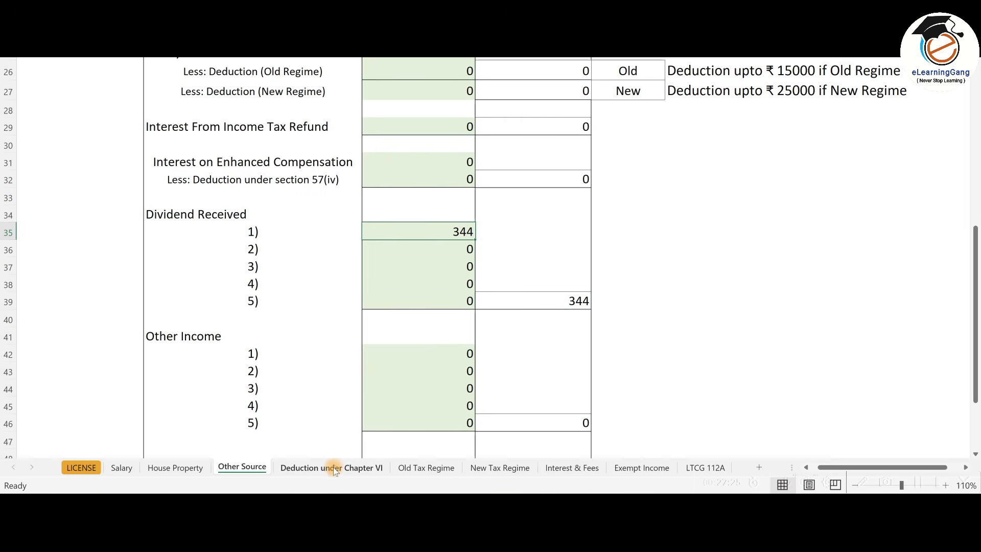
Check the Excel Chapter VI deduction sheet, which lists 50,000 under 80CCD(2).
{"action": "left_click", "coordinate": [333, 468]}
{"action": "scroll", "coordinate": [431, 375], "scroll_direction": "up", "scroll_amount": 7}
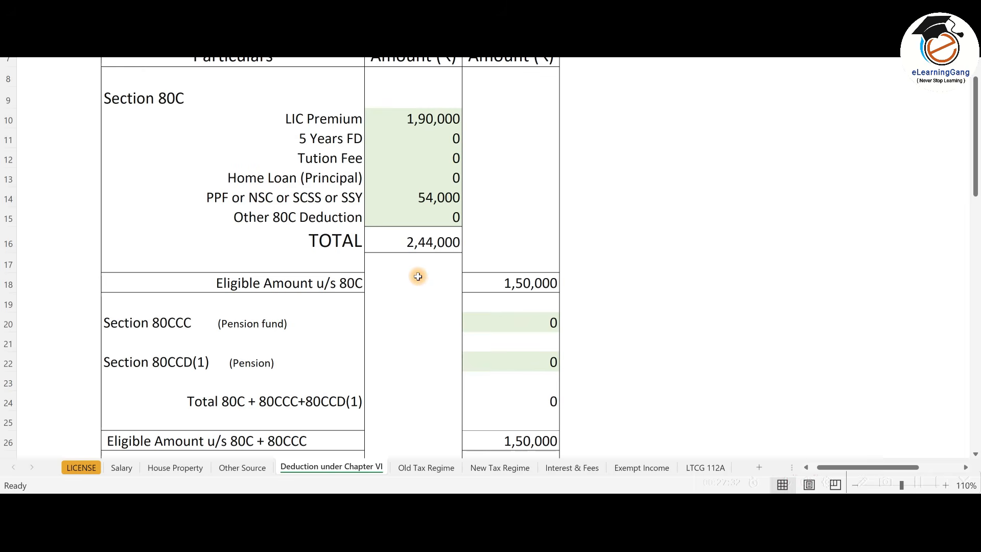
{"action": "scroll", "coordinate": [418, 276], "scroll_direction": "down", "scroll_amount": 4}
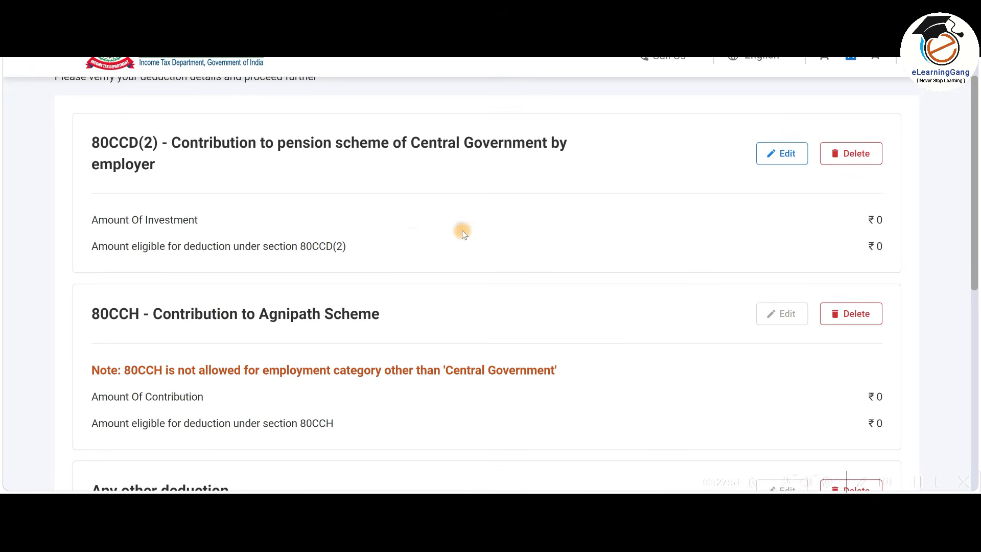
Enter 50,000 as the 80CCD(2) Amount Of Investment and save it.
{"action": "left_click", "coordinate": [777, 157]}
{"action": "left_click", "coordinate": [884, 290]}
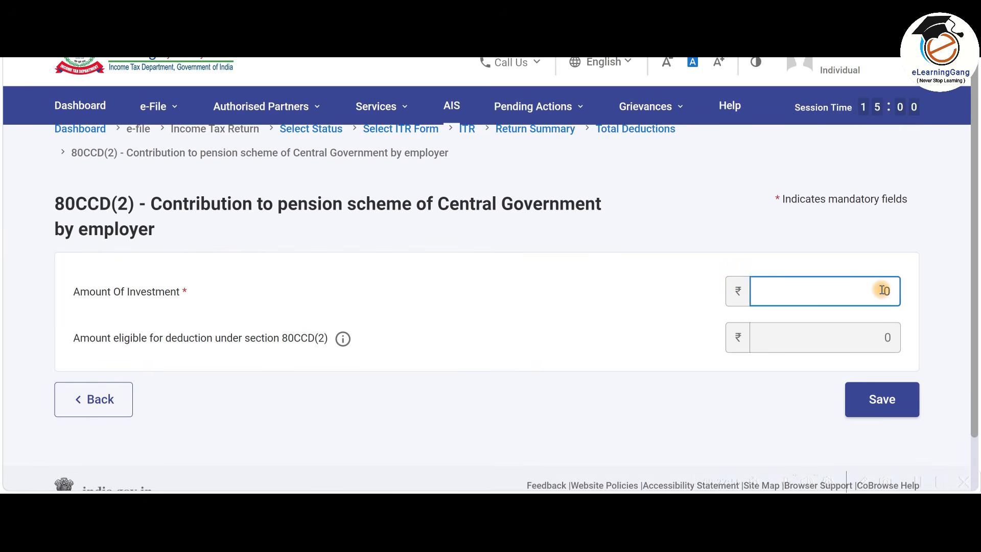
{"action": "type", "text": "50000"}
{"action": "left_click", "coordinate": [885, 402]}
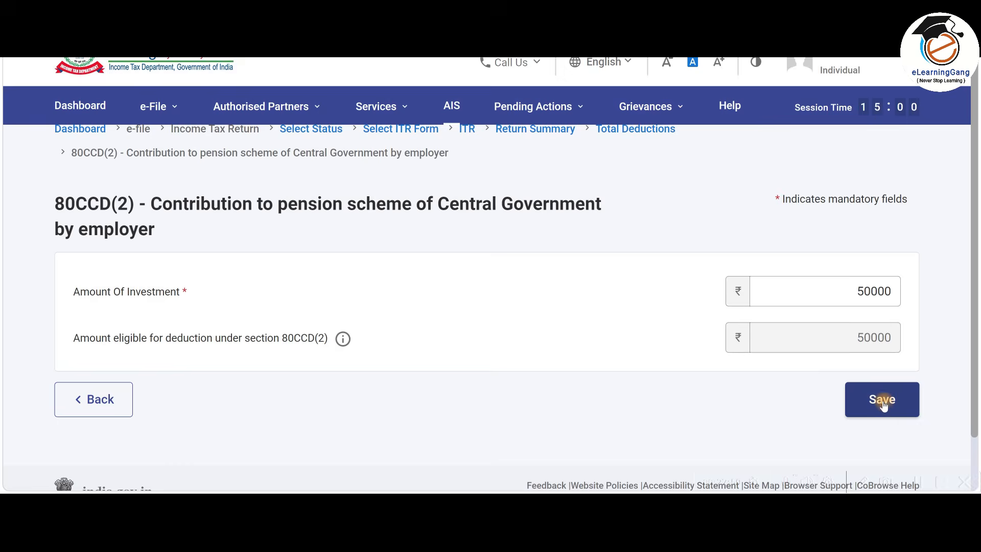
Confirm Total Deductions of ₹50,000.
{"action": "scroll", "coordinate": [686, 366], "scroll_direction": "down", "scroll_amount": 3}
{"action": "scroll", "coordinate": [685, 365], "scroll_direction": "up", "scroll_amount": 3}
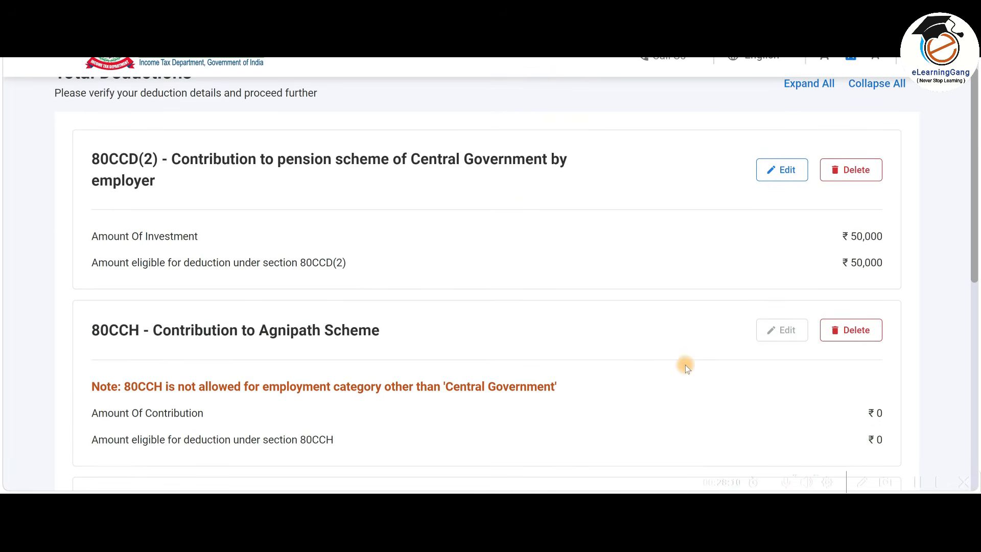
{"action": "scroll", "coordinate": [592, 269], "scroll_direction": "down", "scroll_amount": 8}
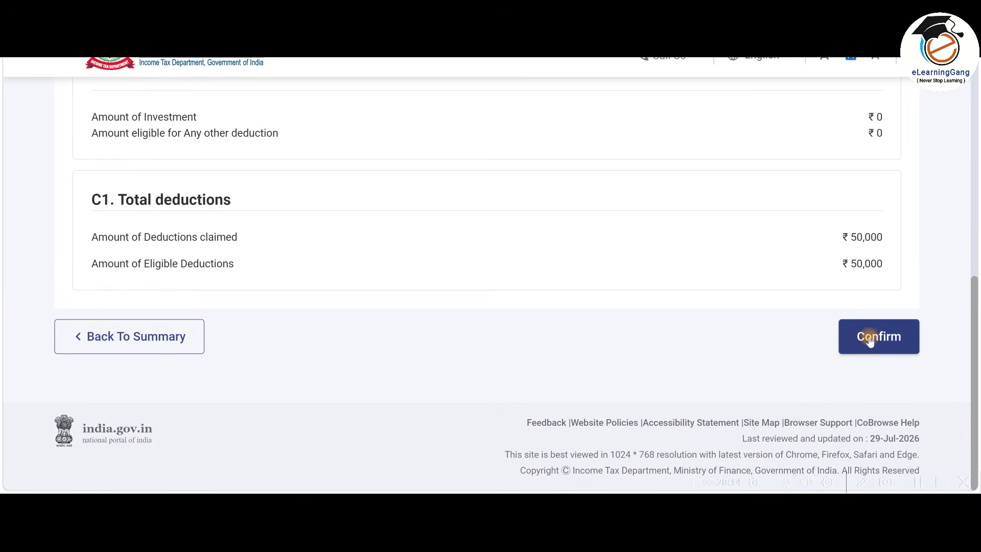
{"action": "left_click", "coordinate": [876, 337]}
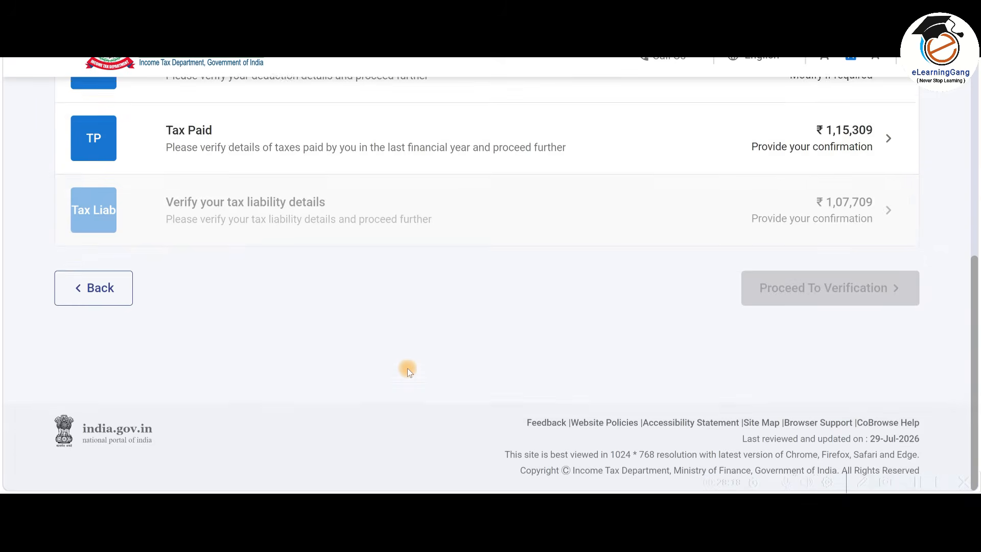
{"action": "scroll", "coordinate": [408, 372], "scroll_direction": "up", "scroll_amount": 3}
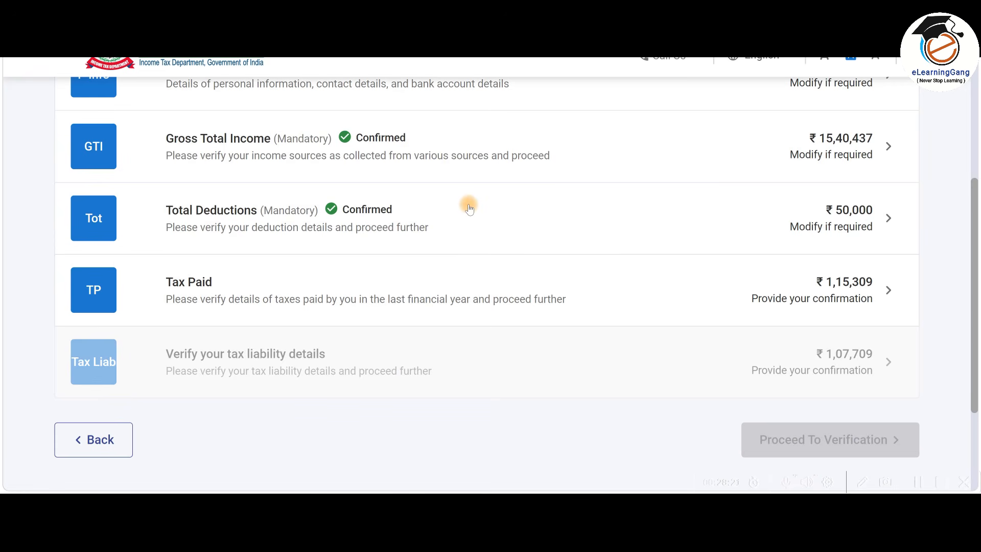
Review the employer's salary TDS entry in Schedule TDS1 under Tax Paid.
{"action": "left_click", "coordinate": [571, 293]}
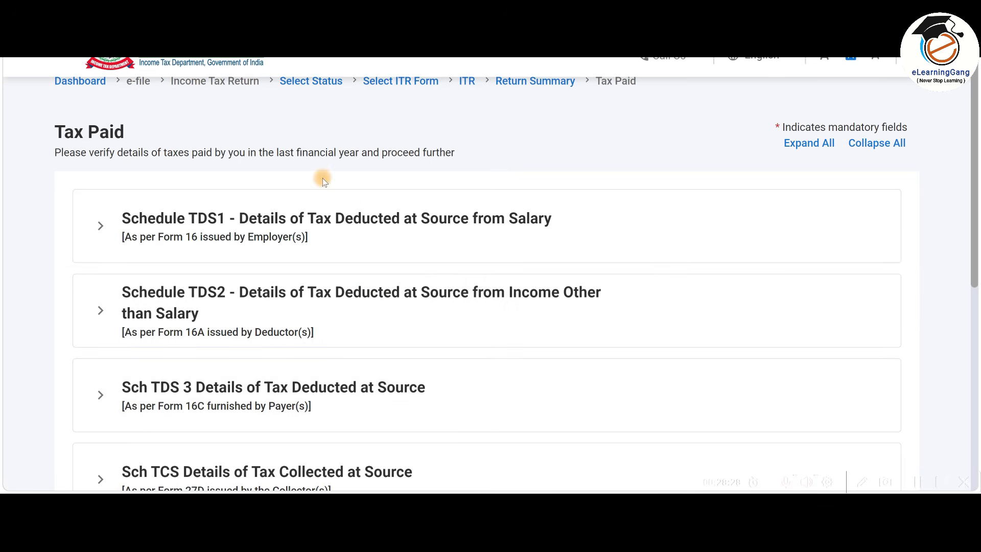
{"action": "scroll", "coordinate": [582, 182], "scroll_direction": "down", "scroll_amount": 1}
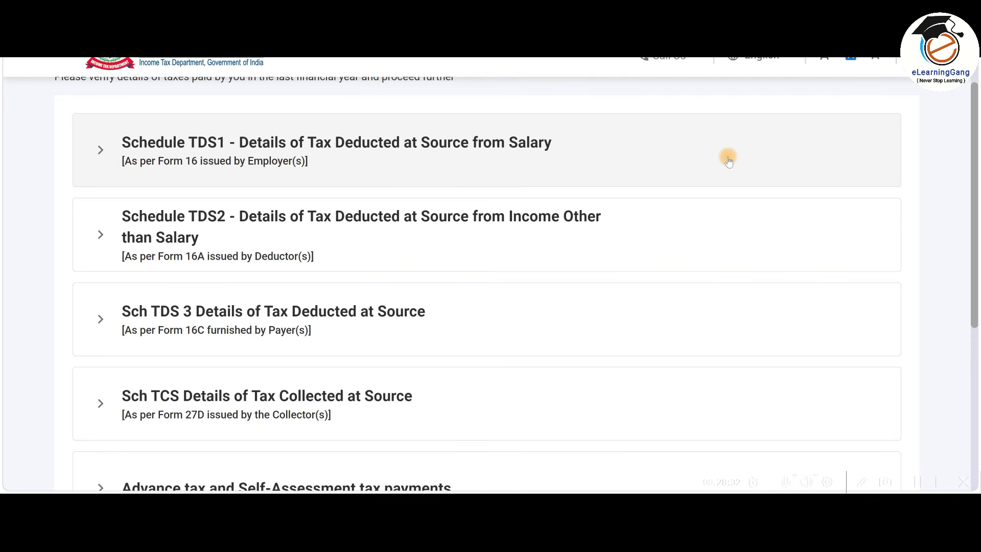
{"action": "left_click", "coordinate": [460, 158]}
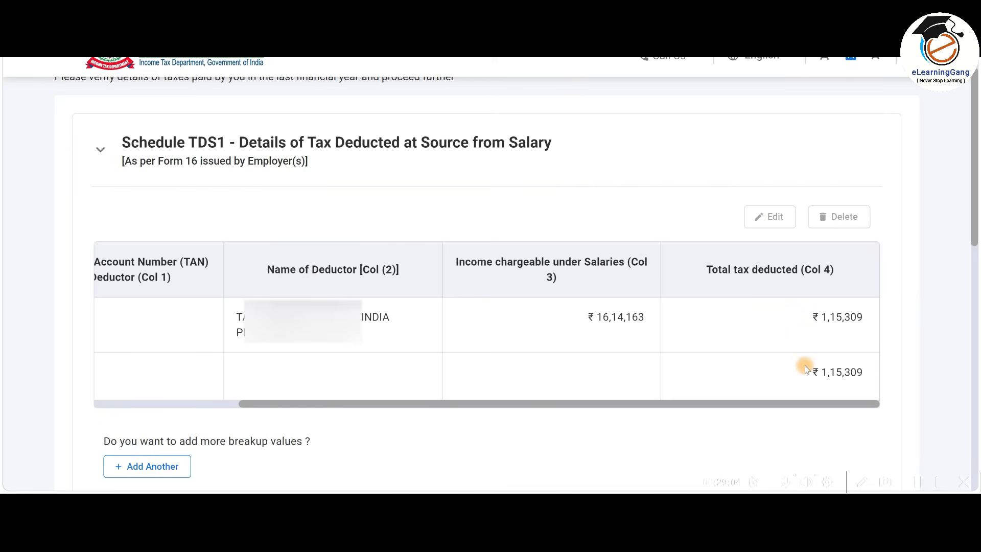
{"action": "left_click_drag", "start_coordinate": [832, 398], "coordinate": [106, 340]}
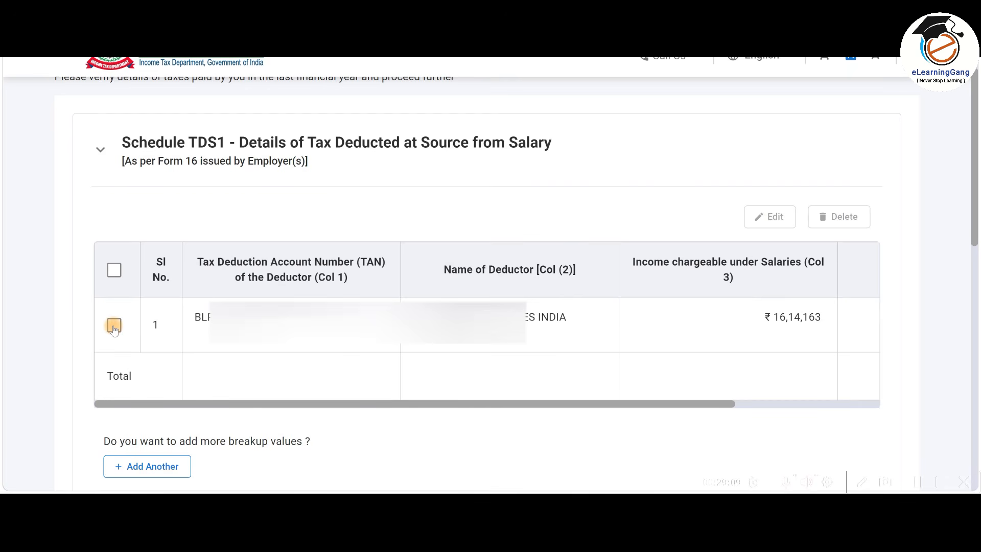
{"action": "left_click", "coordinate": [114, 328]}
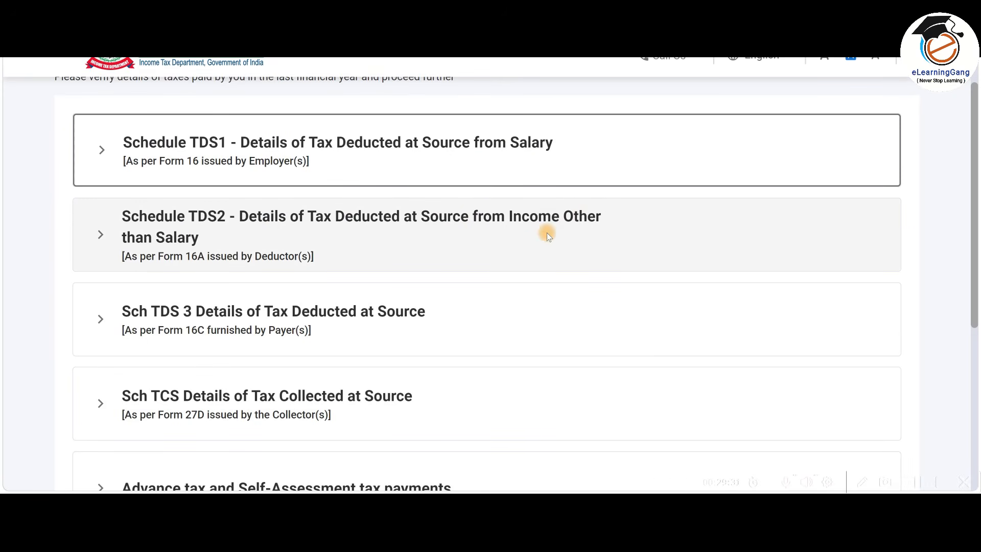
{"action": "scroll", "coordinate": [436, 239], "scroll_direction": "down", "scroll_amount": 5}
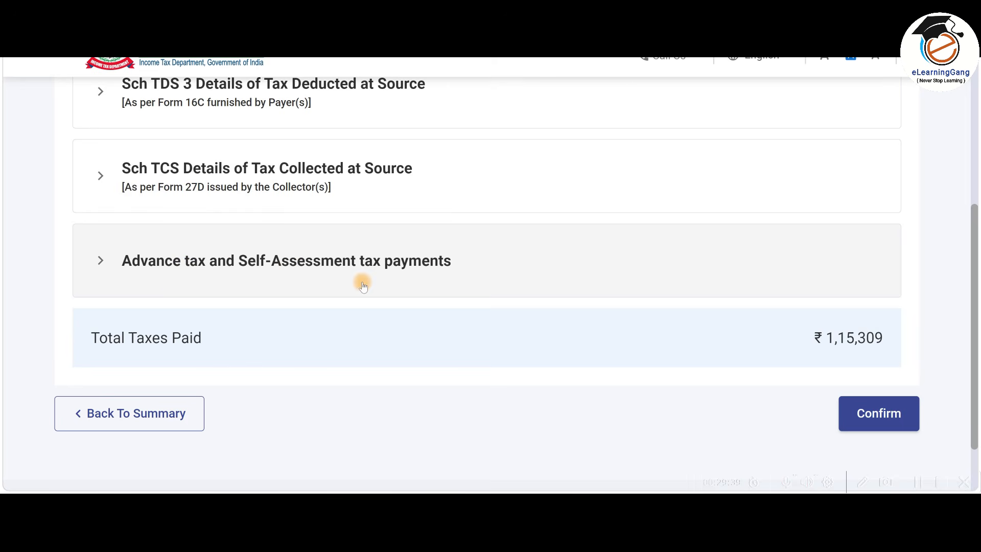
Check the advance tax payments and confirm Tax Paid of ₹1,15,309.
{"action": "left_click", "coordinate": [332, 262]}
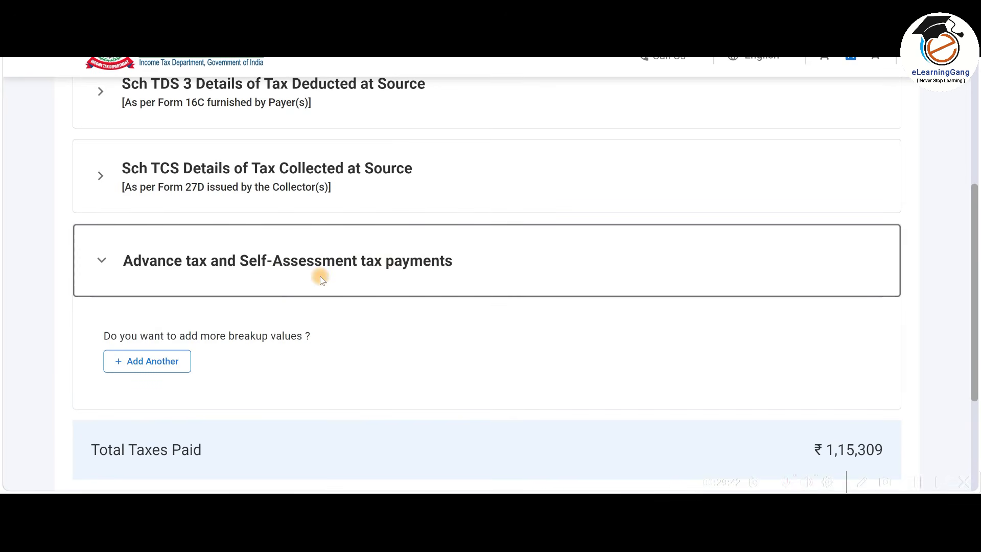
{"action": "left_click", "coordinate": [339, 282]}
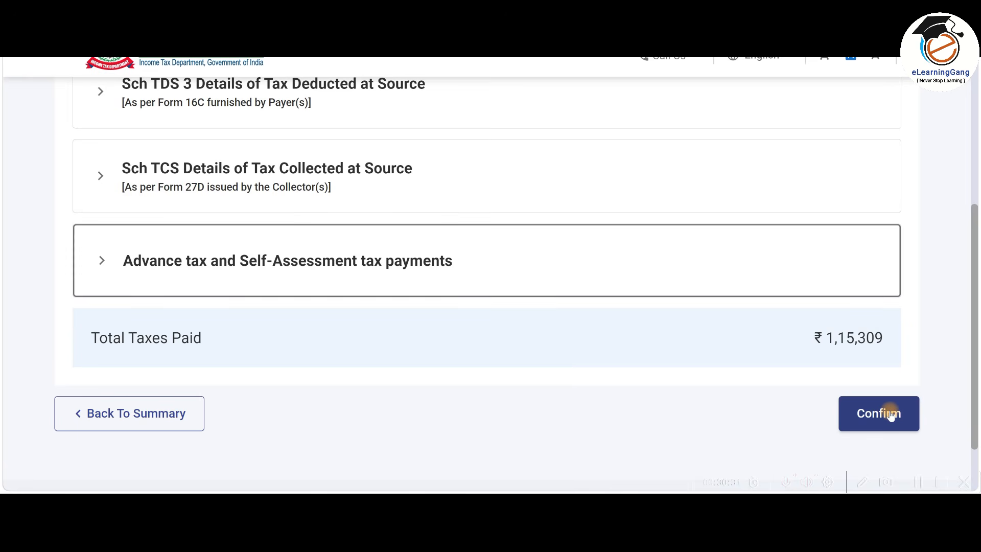
{"action": "left_click", "coordinate": [890, 414]}
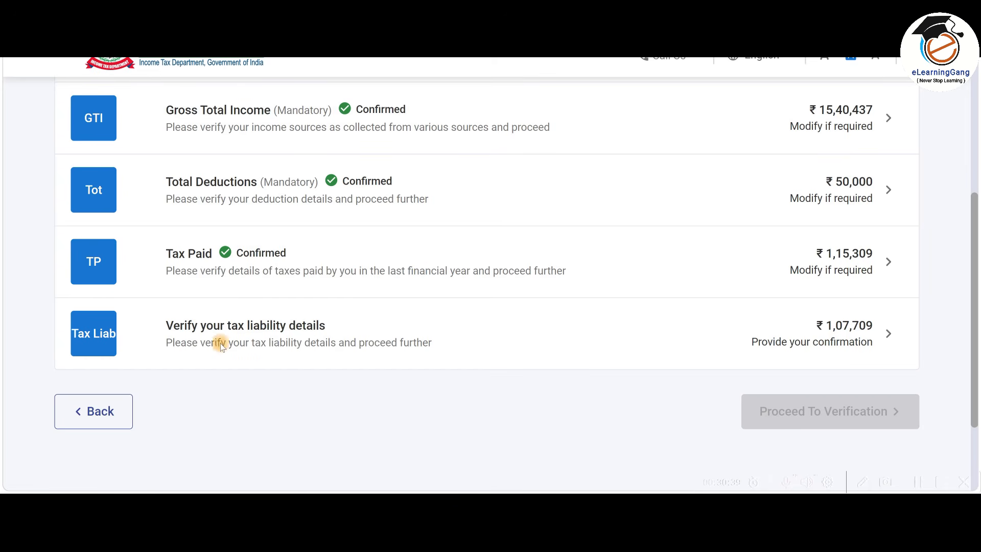
Review the tax liability details and confirm the computed tax liability of ₹1,07,709.
{"action": "left_click", "coordinate": [539, 342]}
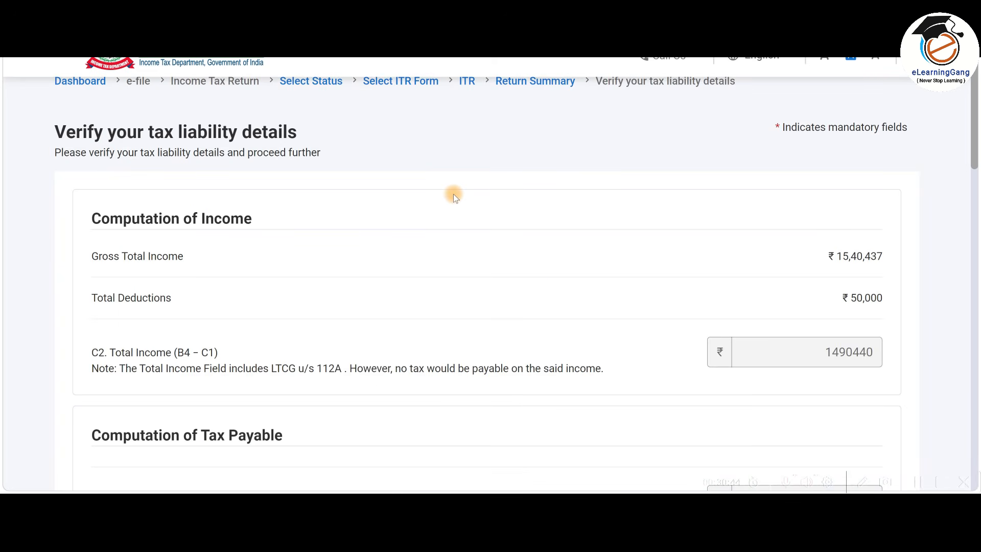
{"action": "scroll", "coordinate": [453, 194], "scroll_direction": "down", "scroll_amount": 3}
{"action": "scroll", "coordinate": [460, 197], "scroll_direction": "down", "scroll_amount": 4}
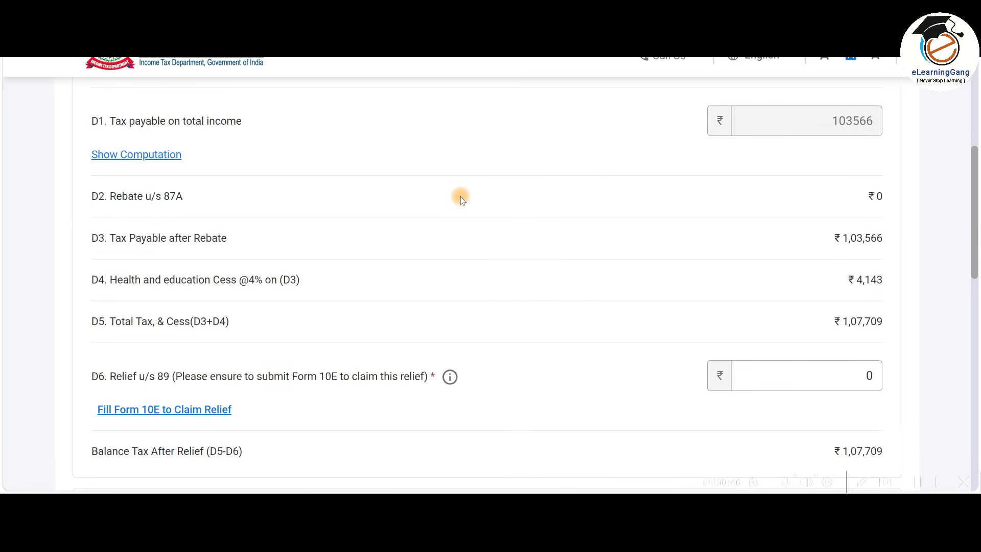
{"action": "scroll", "coordinate": [461, 196], "scroll_direction": "up", "scroll_amount": 2}
{"action": "scroll", "coordinate": [461, 196], "scroll_direction": "down", "scroll_amount": 4}
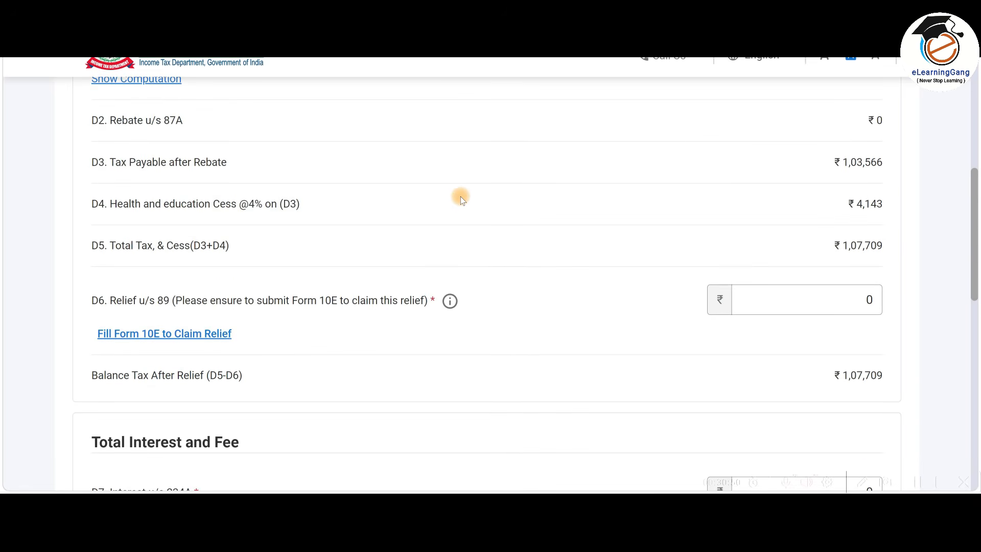
{"action": "scroll", "coordinate": [461, 196], "scroll_direction": "down", "scroll_amount": 3}
{"action": "scroll", "coordinate": [461, 196], "scroll_direction": "down", "scroll_amount": 8}
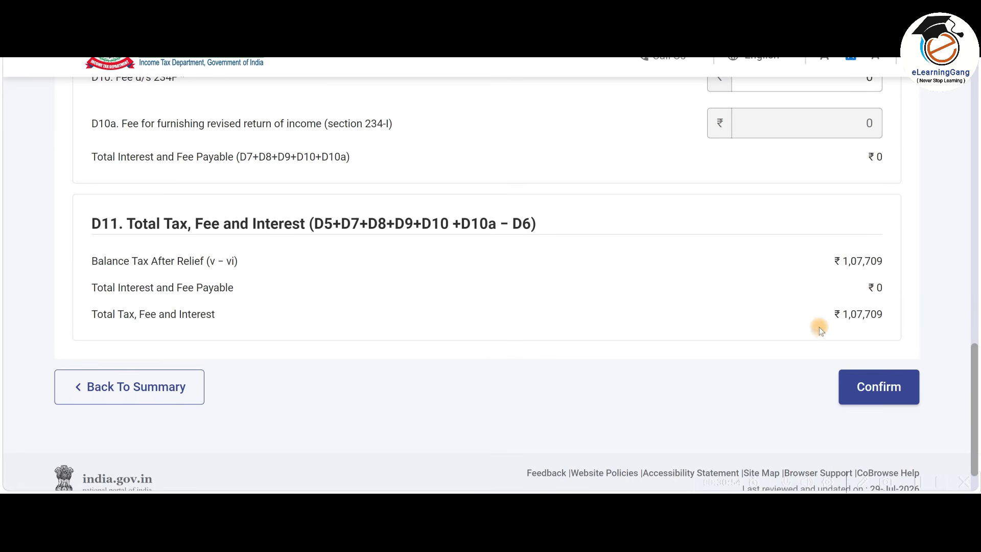
{"action": "left_click", "coordinate": [879, 390]}
{"action": "scroll", "coordinate": [430, 326], "scroll_direction": "up", "scroll_amount": 3}
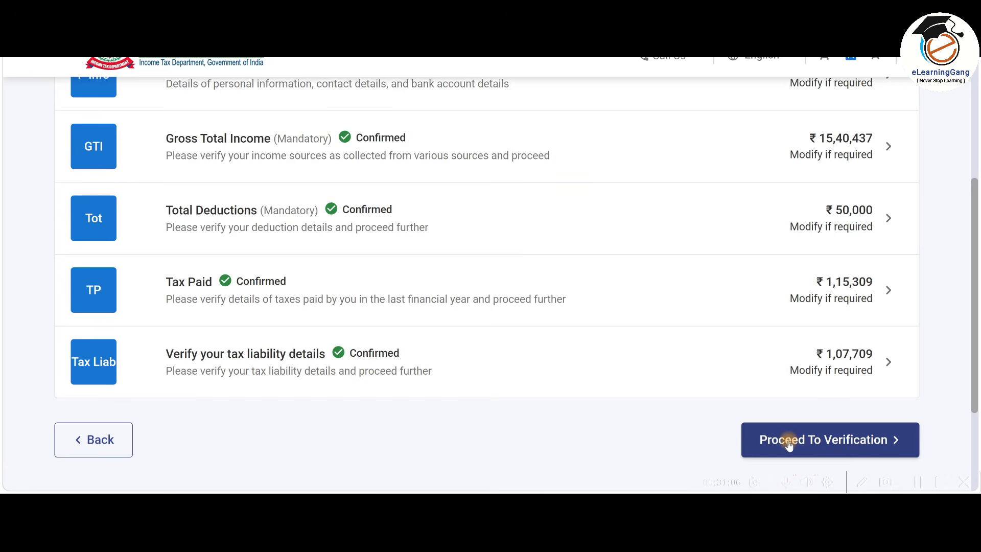
Review the Tax Summary Details with the ₹7,600 refund, then go to Preview and Submit Your Return.
{"action": "left_click", "coordinate": [829, 445]}
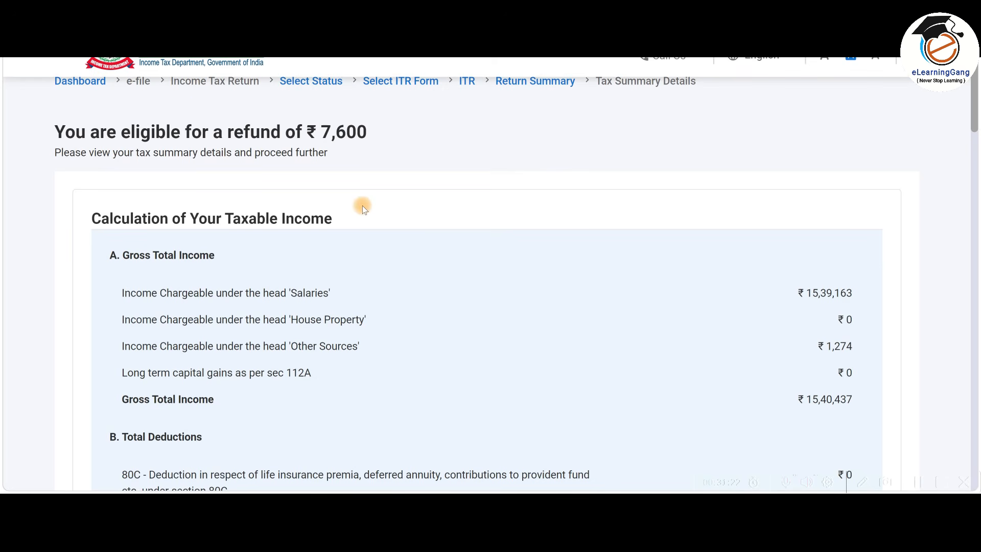
{"action": "scroll", "coordinate": [364, 207], "scroll_direction": "down", "scroll_amount": 10}
{"action": "scroll", "coordinate": [461, 240], "scroll_direction": "down", "scroll_amount": 16}
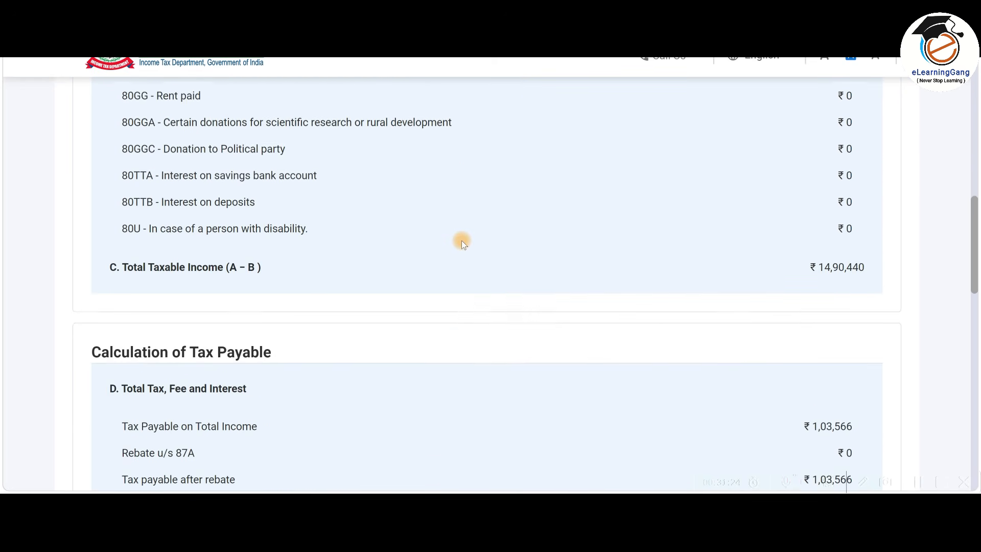
{"action": "scroll", "coordinate": [462, 240], "scroll_direction": "down", "scroll_amount": 6}
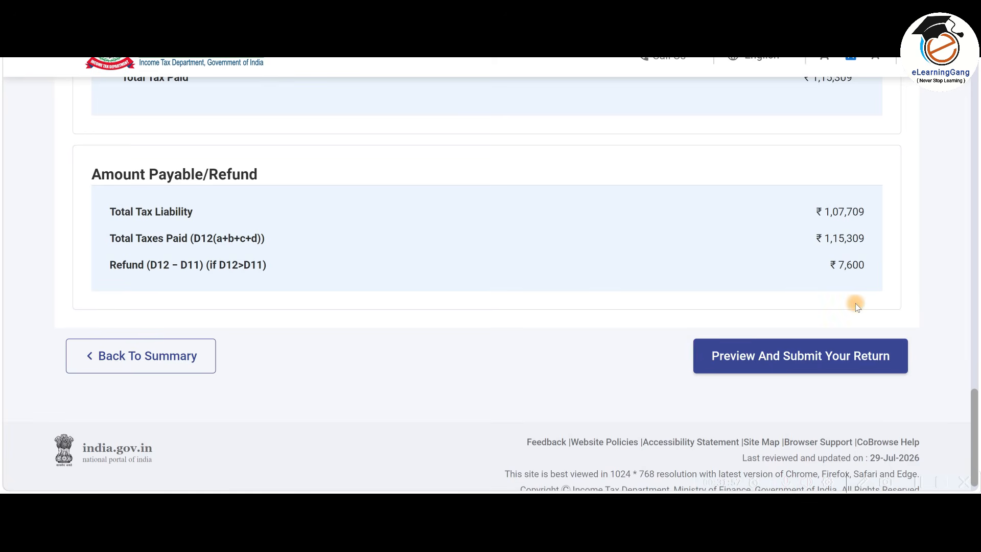
{"action": "left_click", "coordinate": [784, 359]}
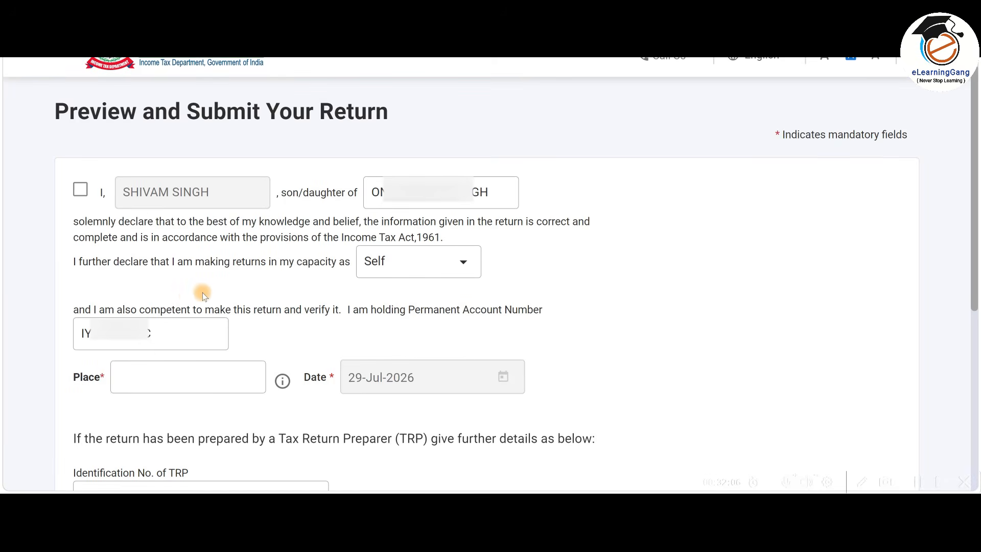
Accept the declaration and enter BANGLORE as the place of filing.
{"action": "left_click", "coordinate": [81, 190]}
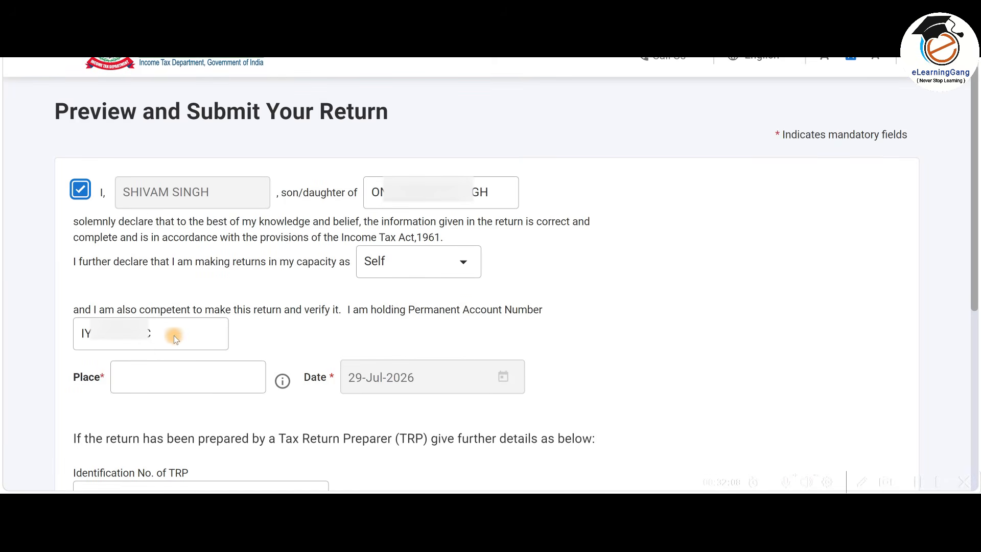
{"action": "left_click", "coordinate": [165, 381]}
{"action": "type", "text": "BANGLORE"}
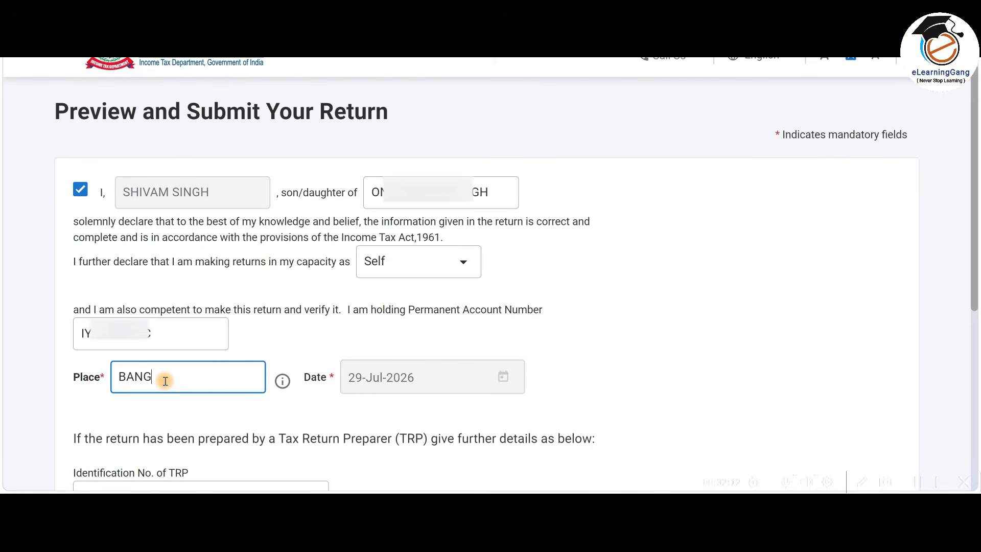
{"action": "left_click", "coordinate": [633, 350]}
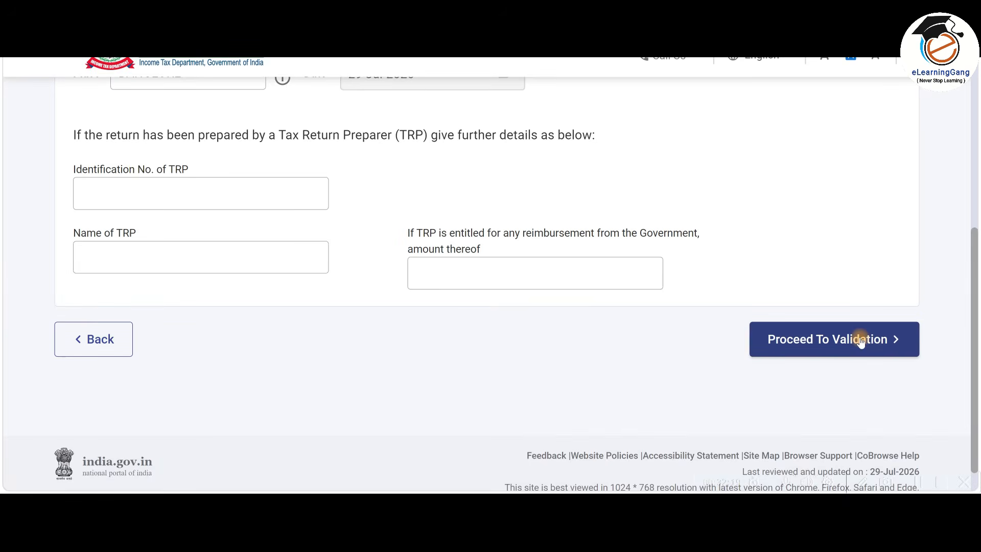
Run internal validation, preview the full return, and pass upload level validation with no errors.
{"action": "left_click", "coordinate": [862, 341]}
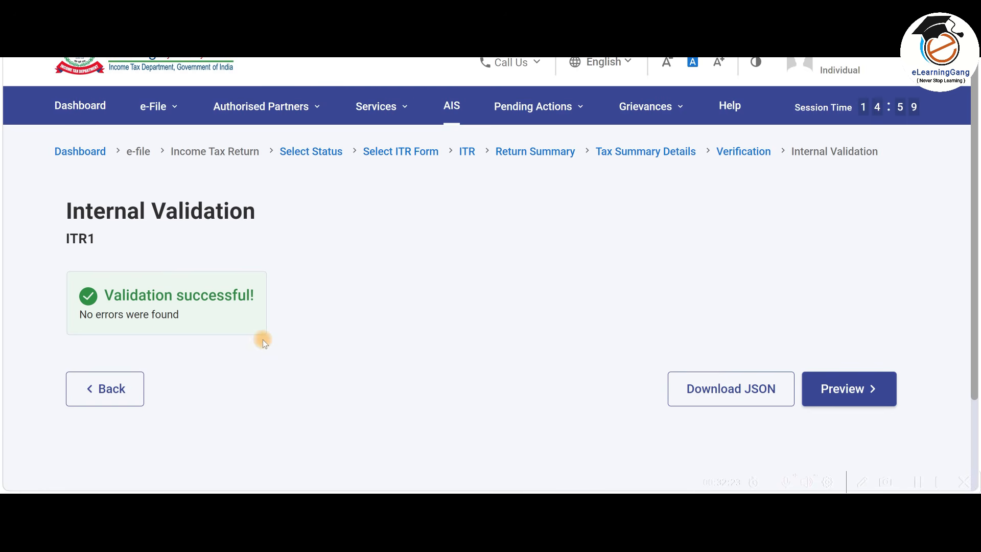
{"action": "left_click", "coordinate": [871, 398]}
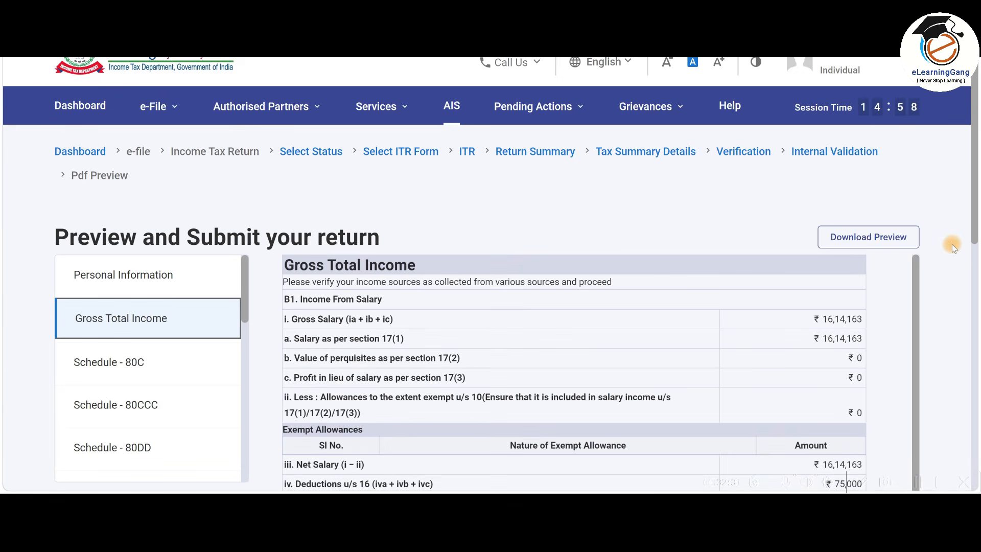
{"action": "scroll", "coordinate": [952, 244], "scroll_direction": "down", "scroll_amount": 5}
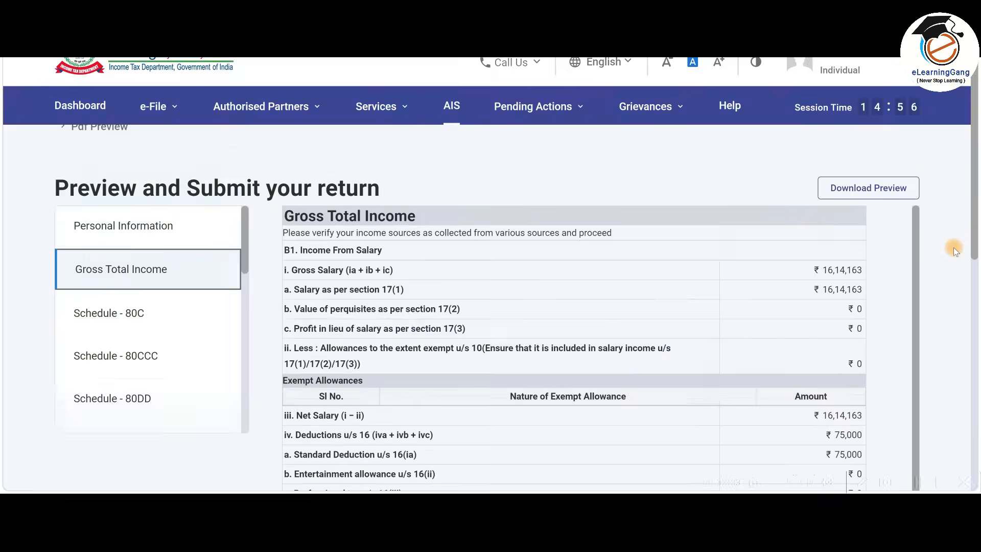
{"action": "scroll", "coordinate": [957, 250], "scroll_direction": "down", "scroll_amount": 1}
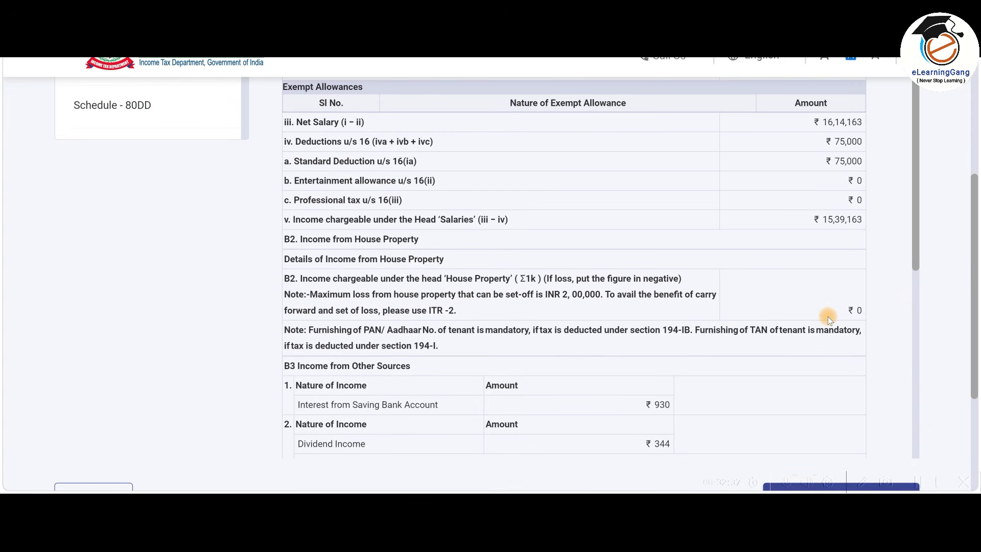
{"action": "scroll", "coordinate": [828, 316], "scroll_direction": "down", "scroll_amount": 5}
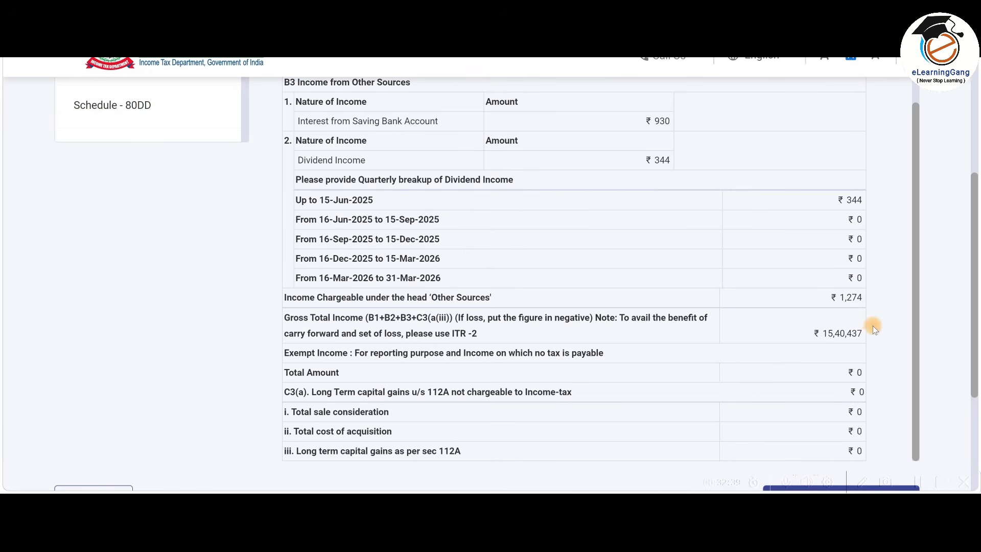
{"action": "scroll", "coordinate": [873, 326], "scroll_direction": "down", "scroll_amount": 3}
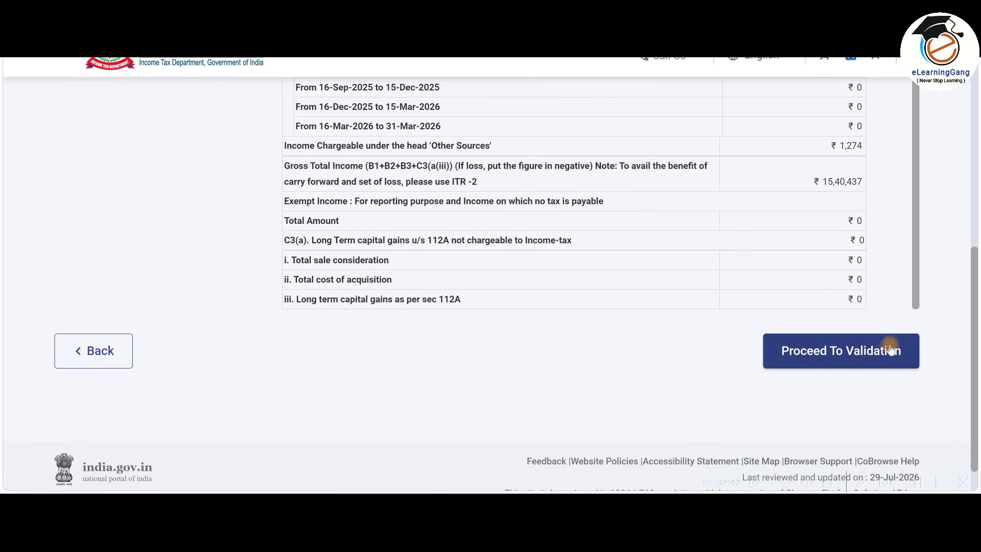
{"action": "left_click", "coordinate": [838, 356]}
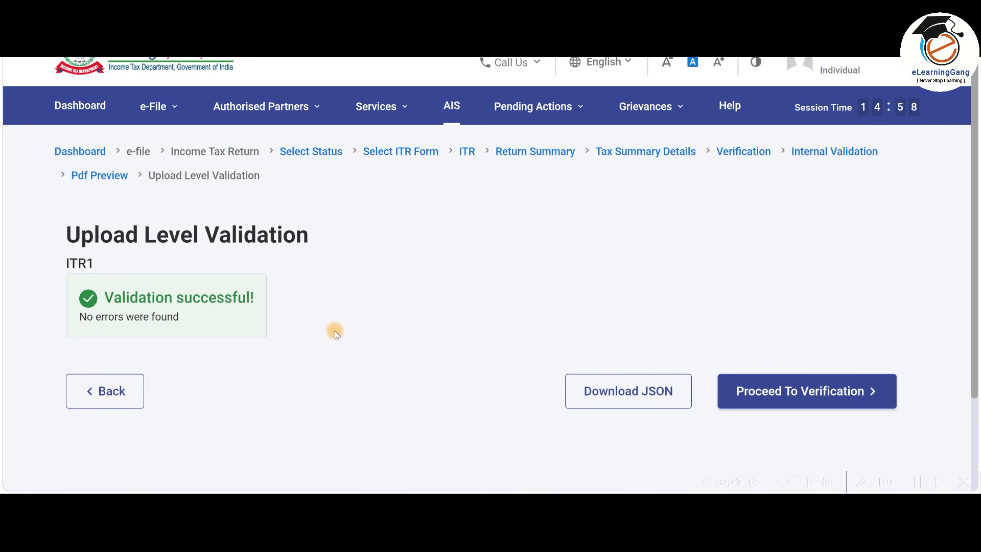
Proceed to verification and choose to e-verify the return now.
{"action": "left_click", "coordinate": [830, 399]}
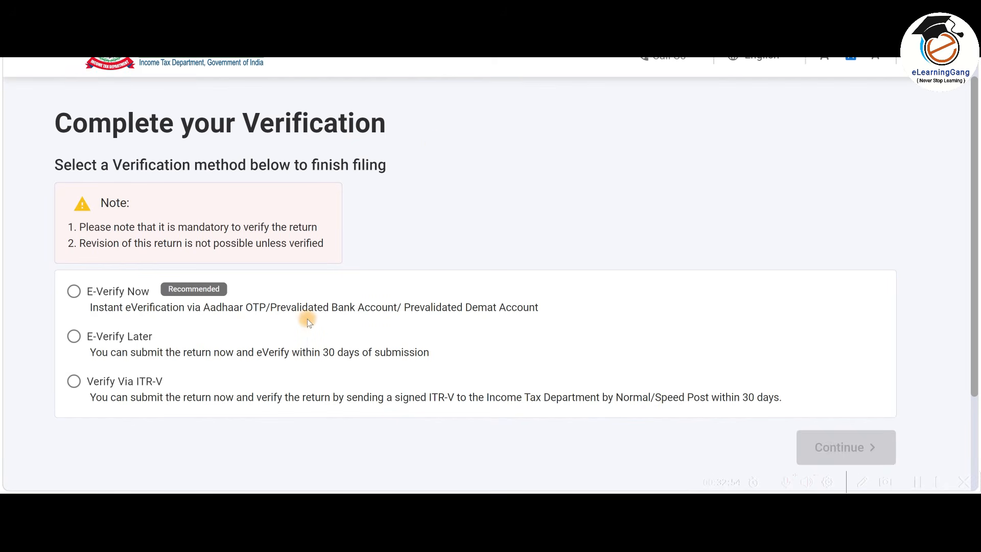
{"action": "scroll", "coordinate": [308, 319], "scroll_direction": "down", "scroll_amount": 2}
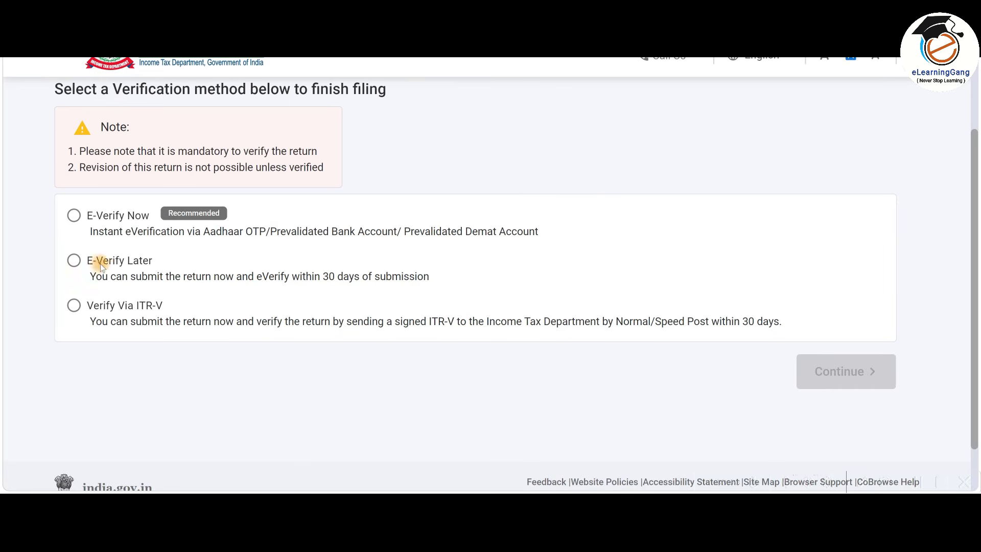
{"action": "left_click", "coordinate": [73, 216]}
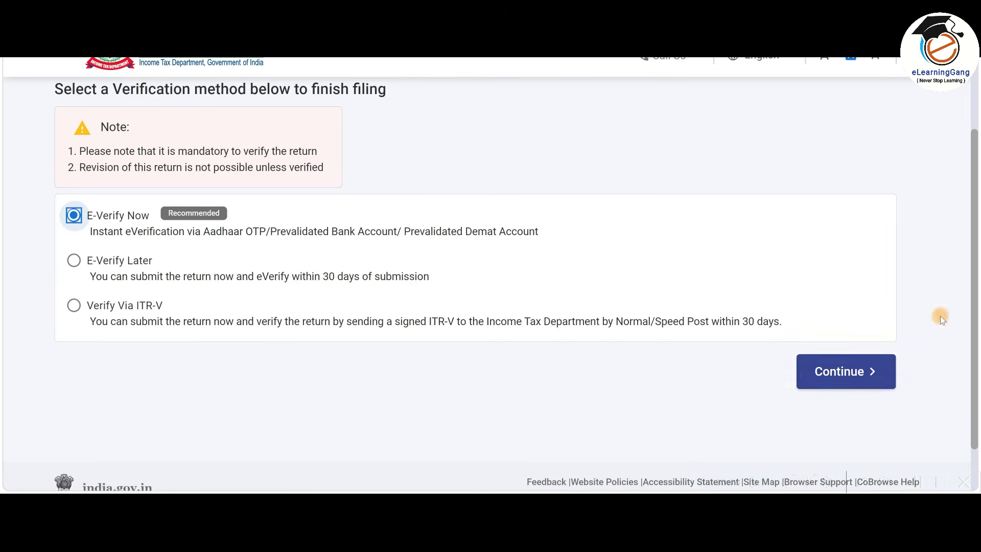
{"action": "left_click", "coordinate": [852, 376]}
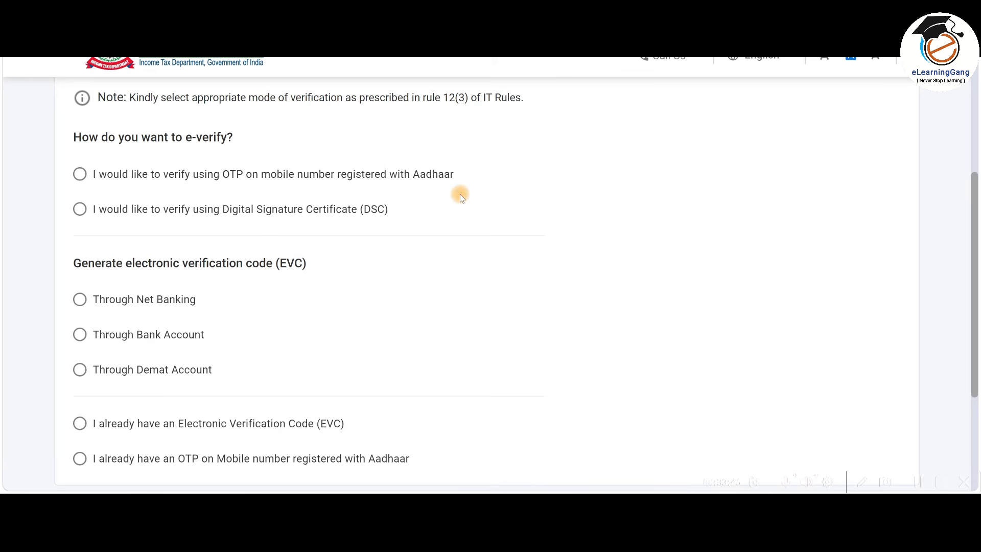
Verify via Aadhaar OTP: give consent, generate the OTP, then enter and validate it.
{"action": "left_click", "coordinate": [80, 173]}
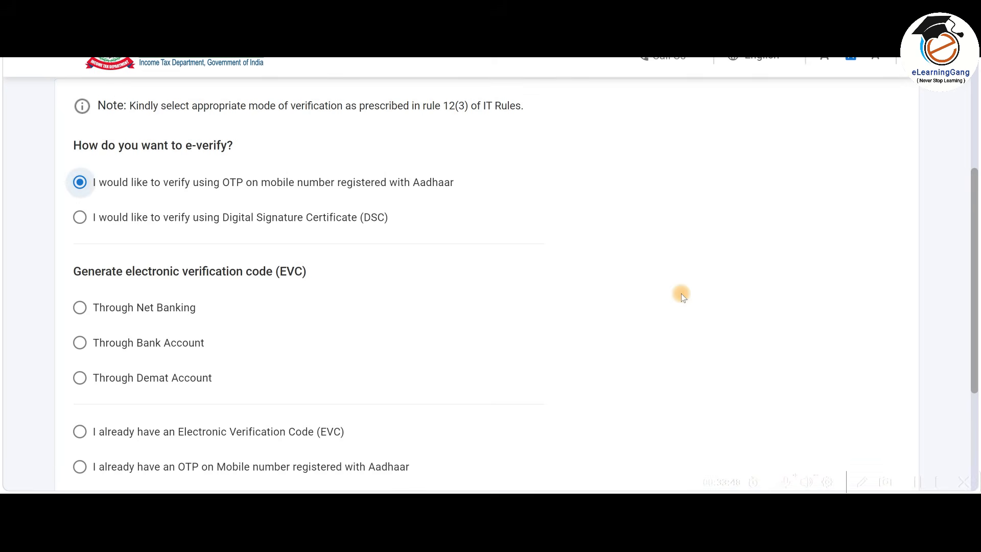
{"action": "scroll", "coordinate": [682, 293], "scroll_direction": "down", "scroll_amount": 3}
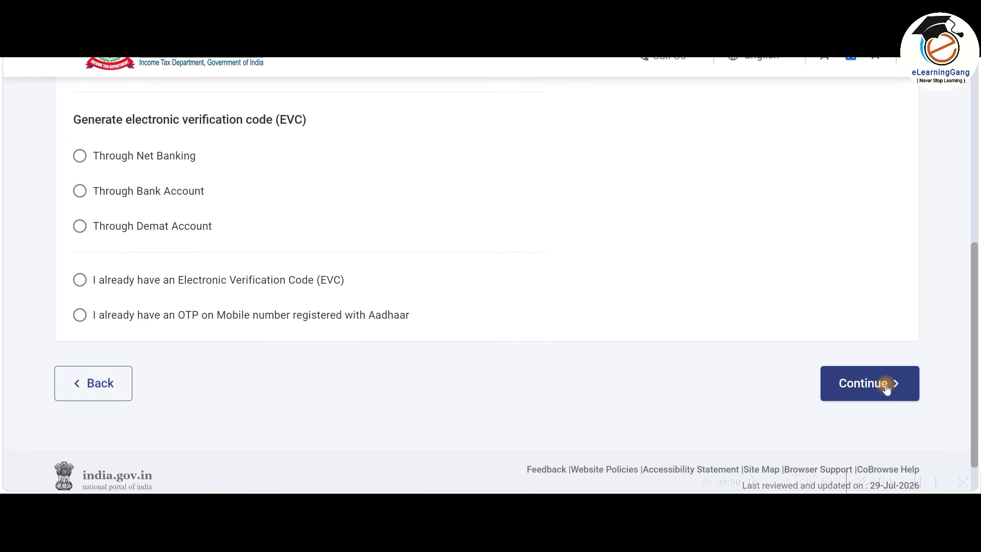
{"action": "left_click", "coordinate": [887, 387]}
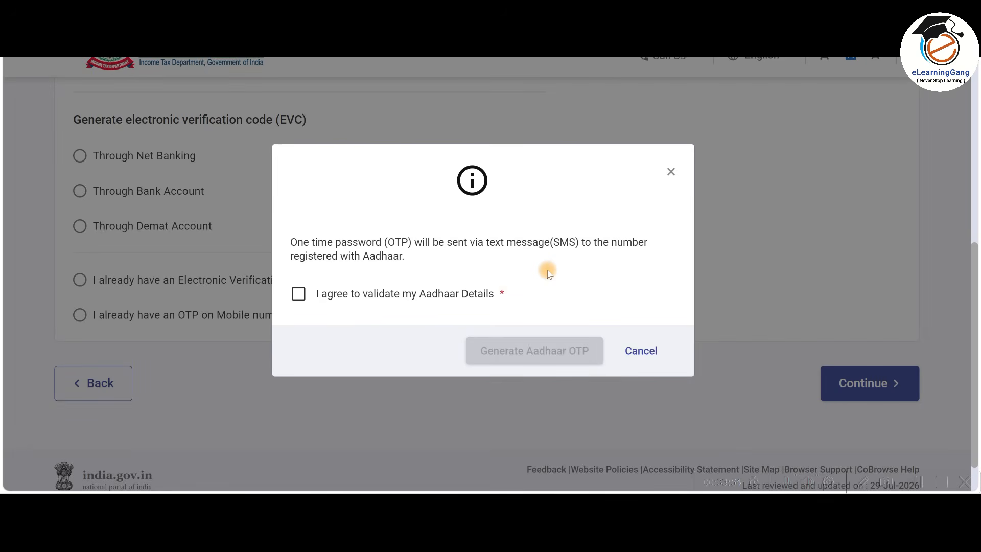
{"action": "left_click", "coordinate": [299, 295]}
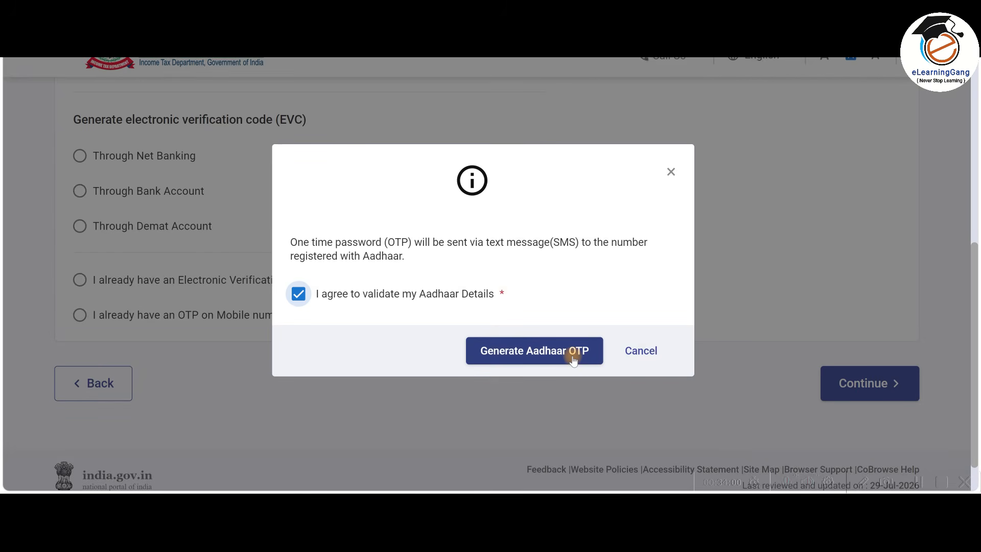
{"action": "left_click", "coordinate": [573, 359]}
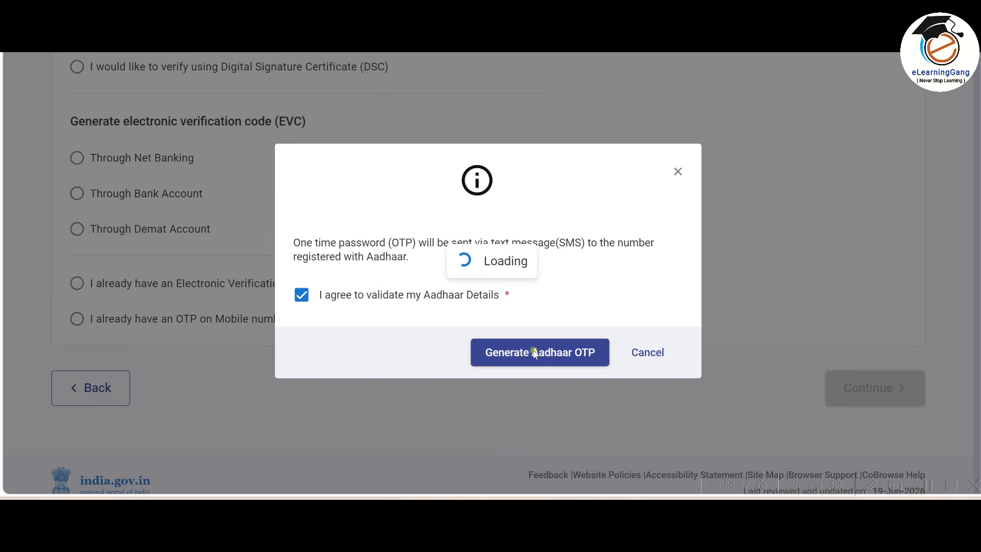
{"action": "left_click", "coordinate": [308, 279]}
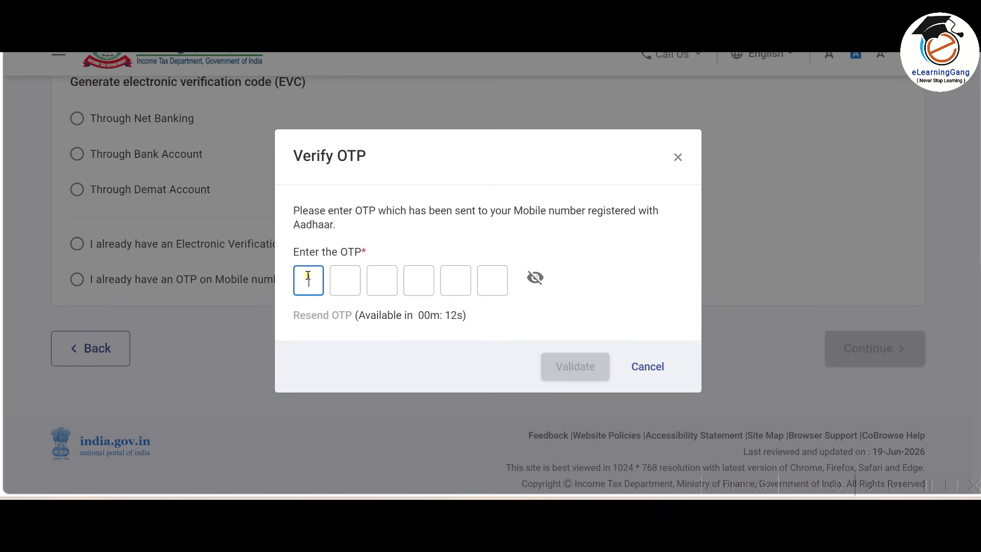
{"action": "type", "text": "123"}
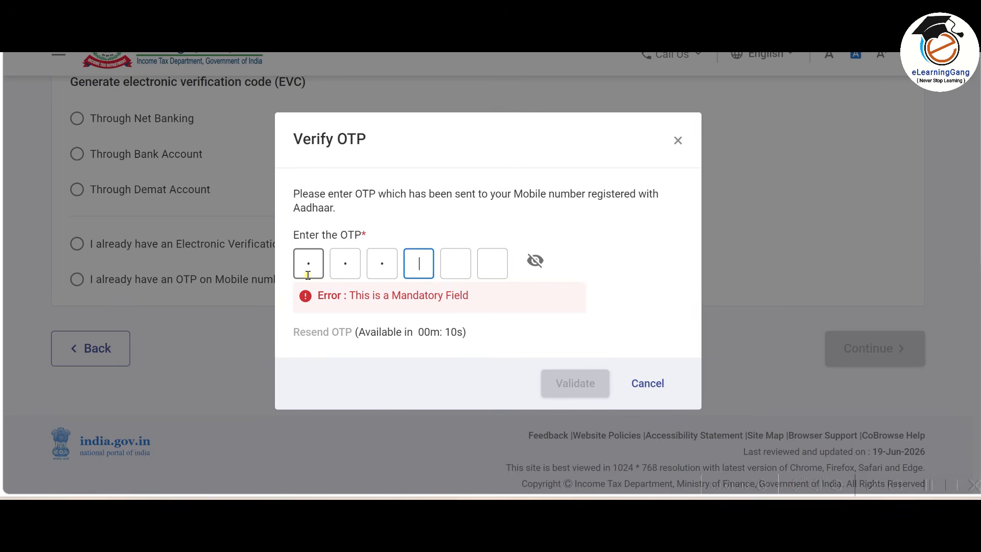
{"action": "type", "text": "456"}
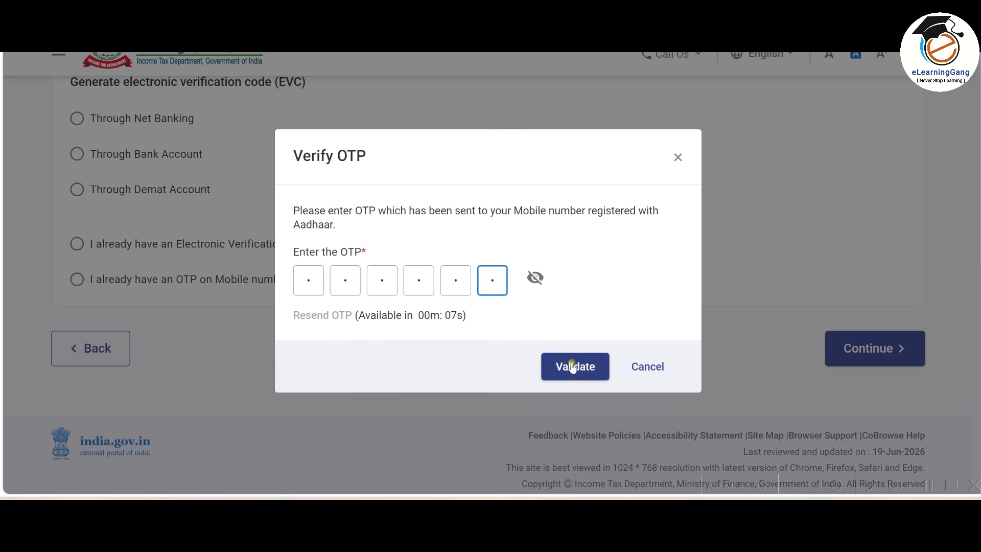
{"action": "left_click", "coordinate": [571, 365]}
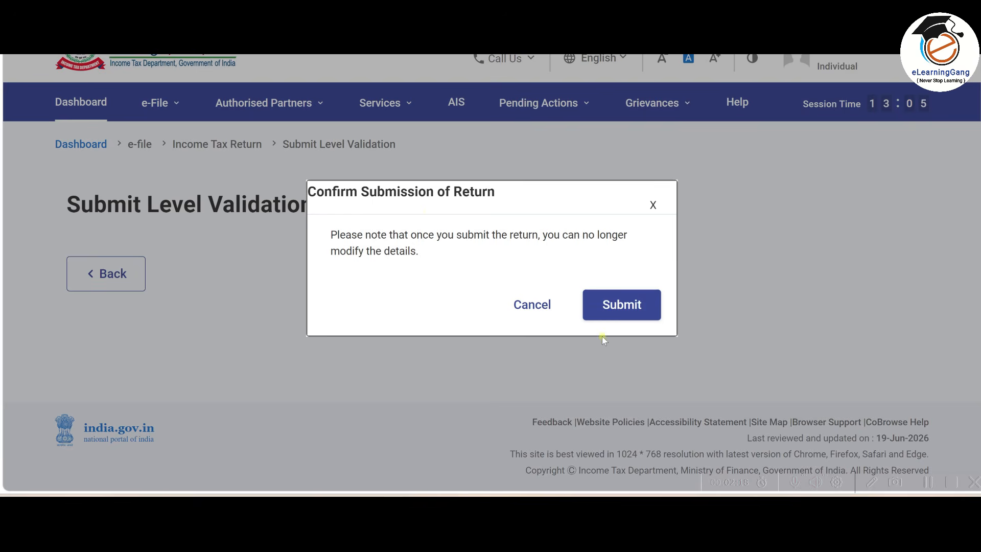
Submit the return in the confirmation dialog and proceed to the successful filing confirmation.
{"action": "left_click", "coordinate": [631, 305]}
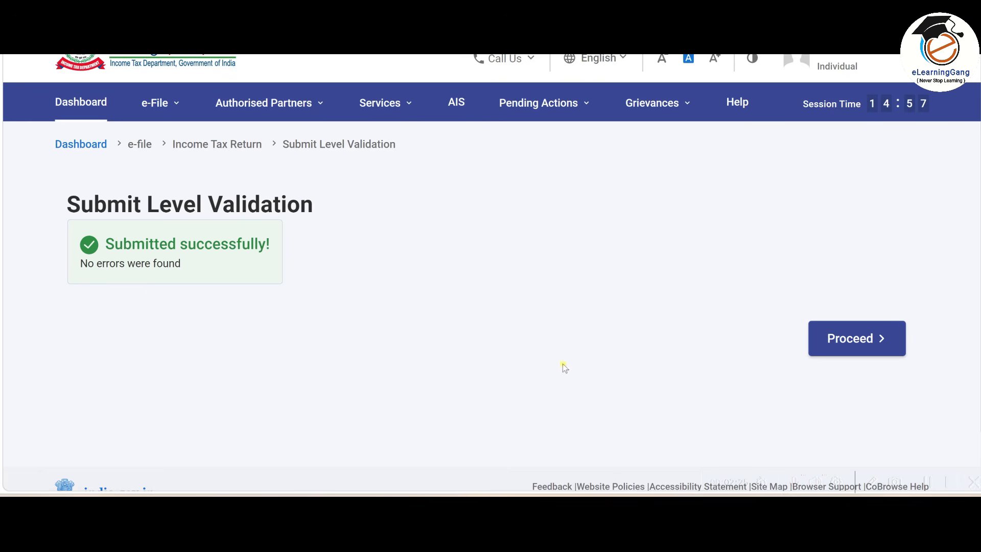
{"action": "left_click", "coordinate": [858, 352]}
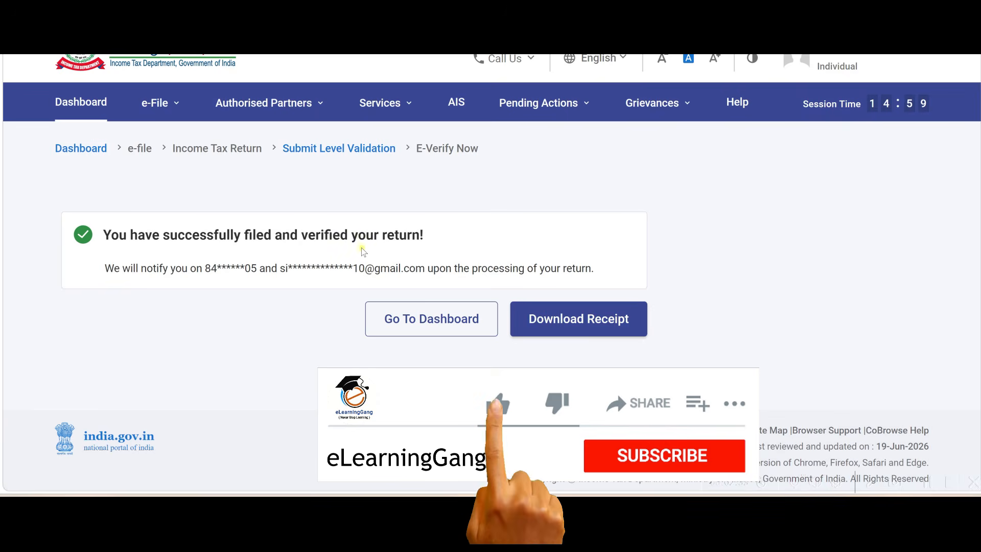